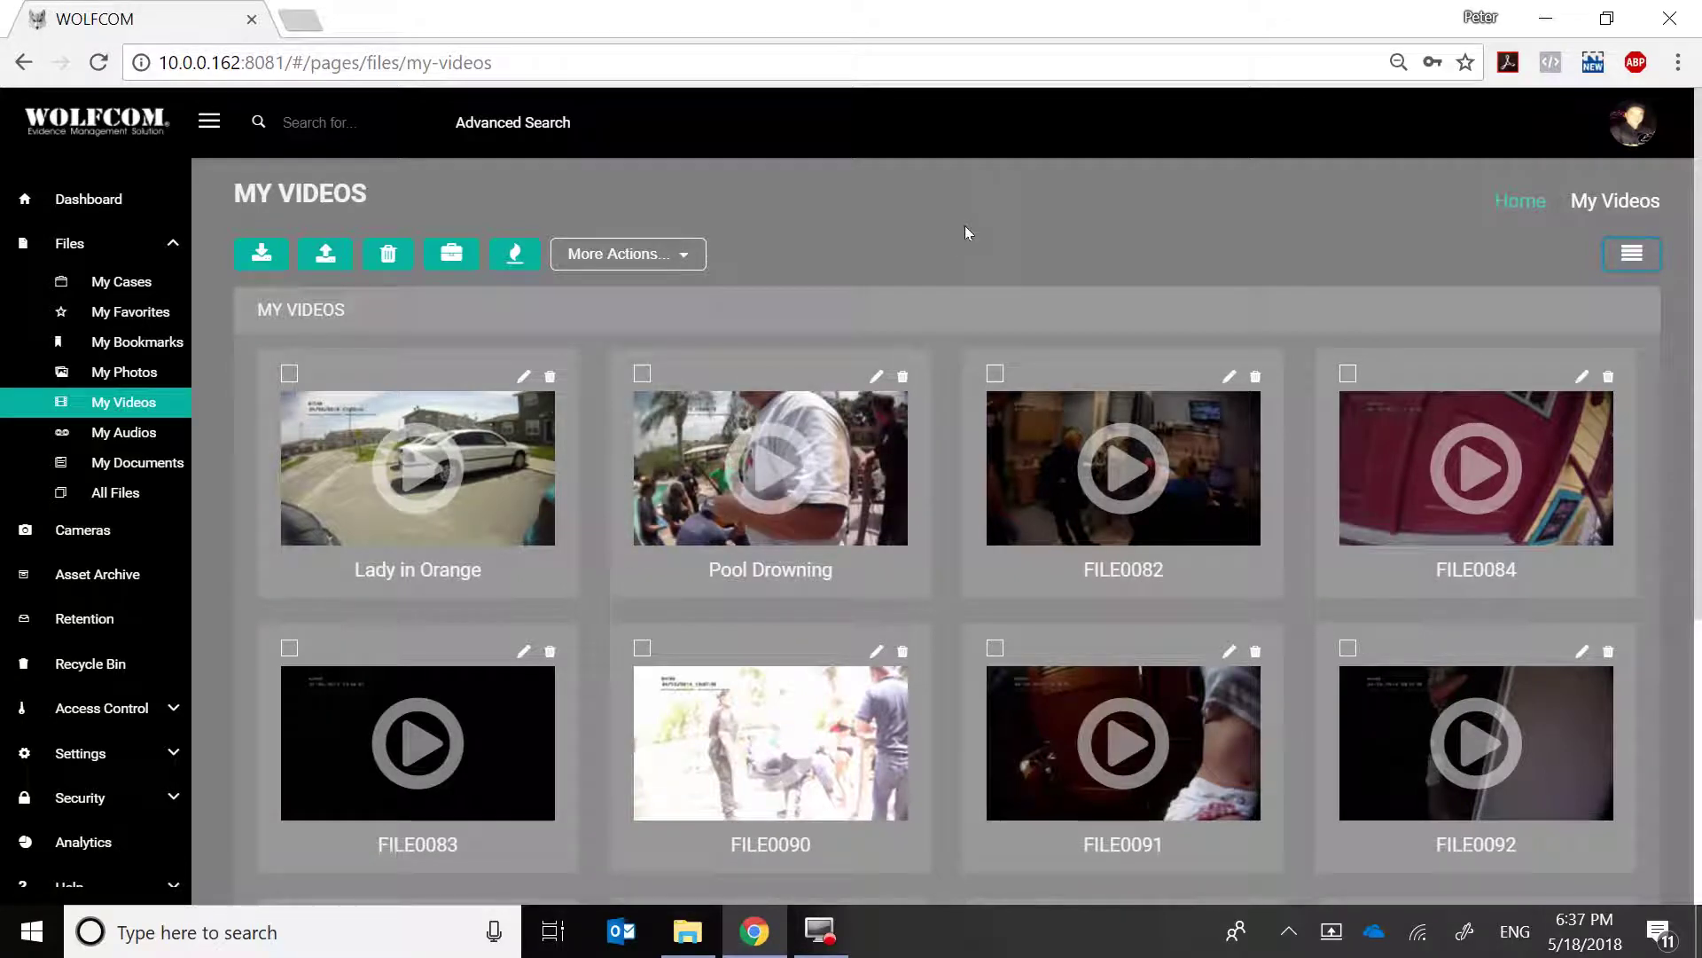
# Open the Lady in Orange video's preview page from My Videos
pyautogui.click(437, 472)
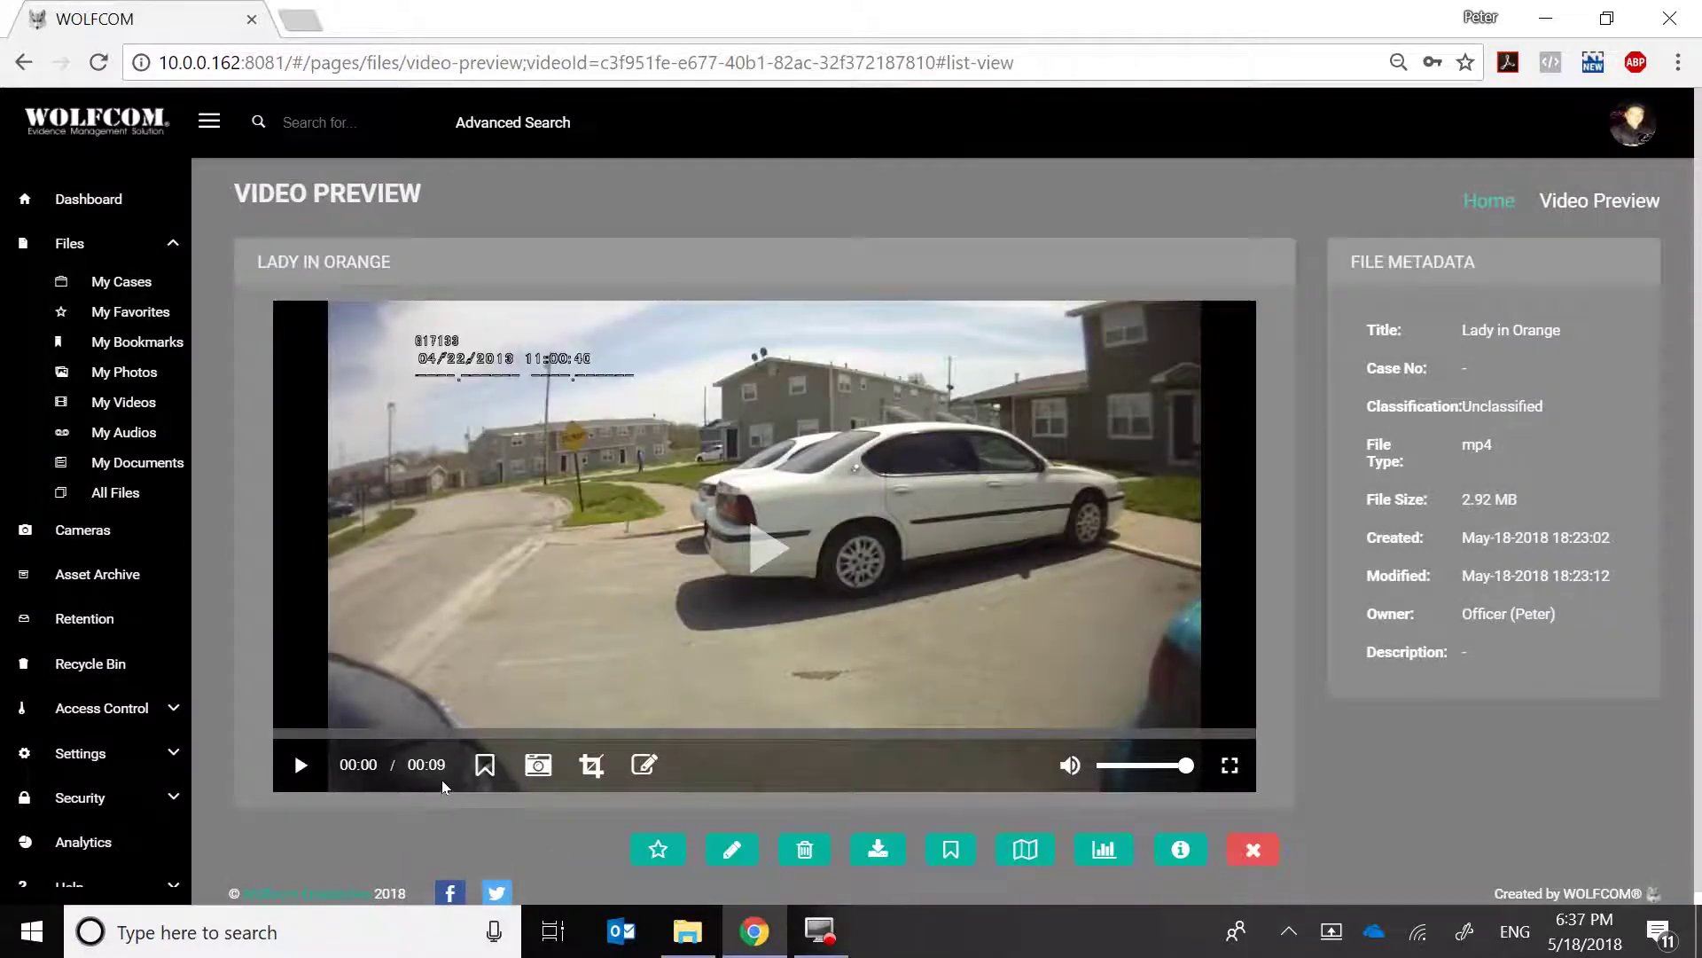
# Start playback of the 00:09 Lady in Orange clip and mute its sound
pyautogui.click(301, 764)
pyautogui.click(1073, 768)
# Open the crop page, mute the preview, and set the trim range to 00:00:04–00:00:09
pyautogui.click(592, 764)
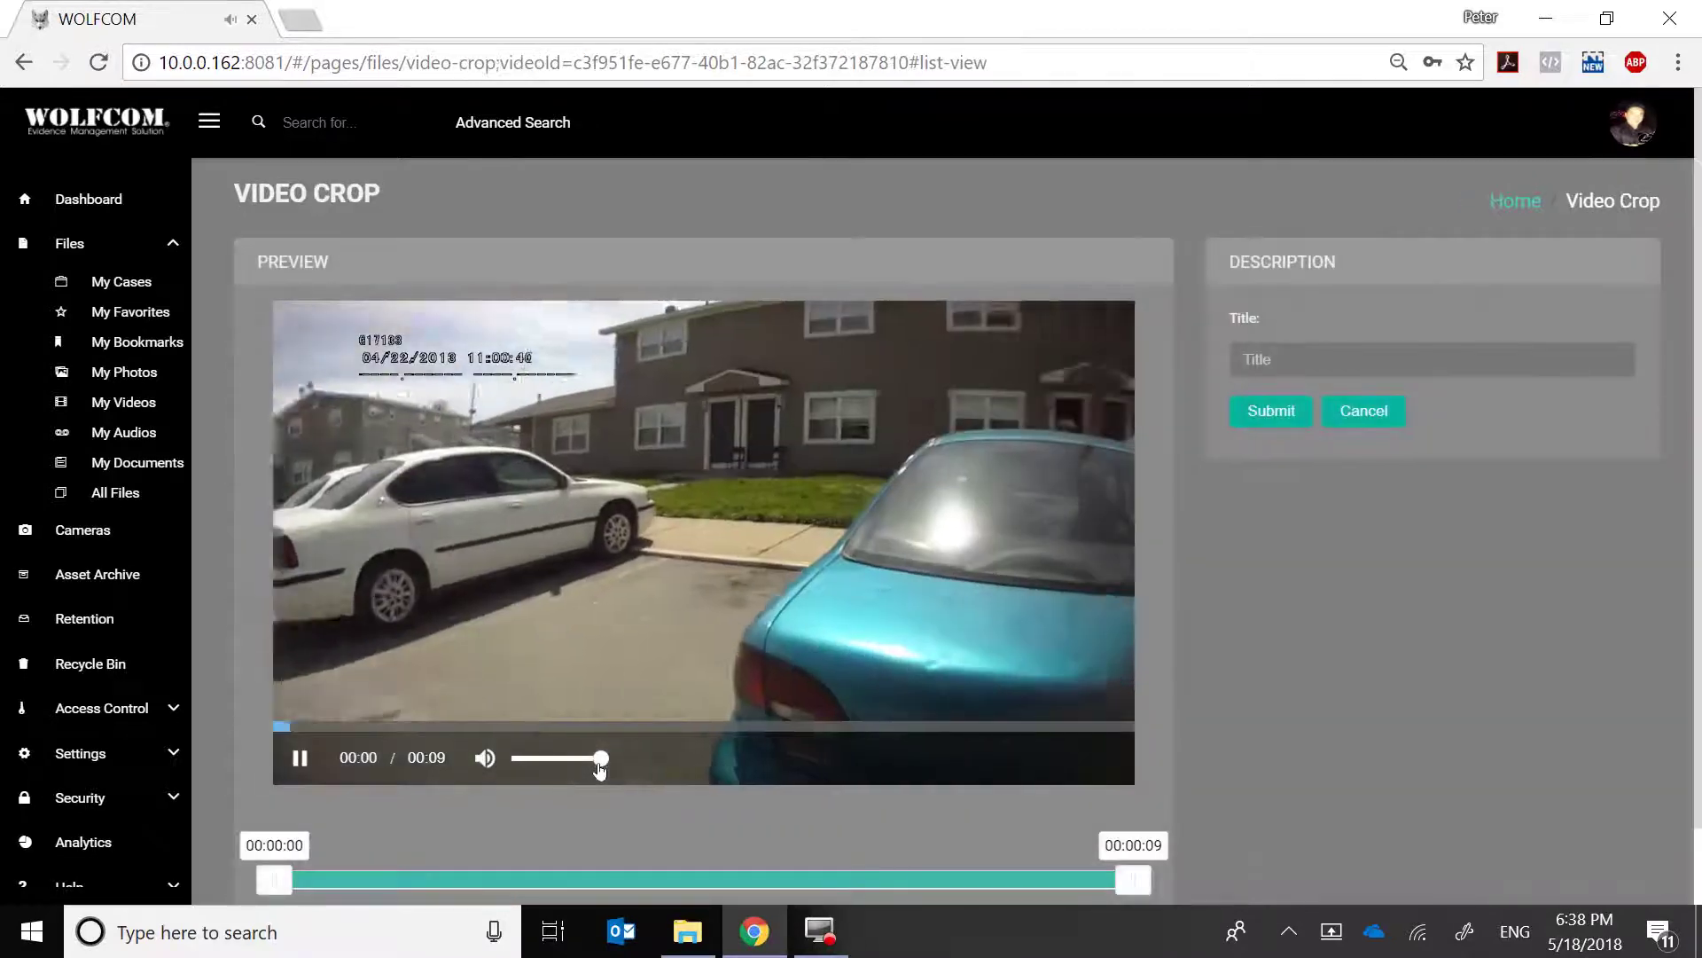
pyautogui.click(486, 758)
pyautogui.scroll(-1, 656, 763)
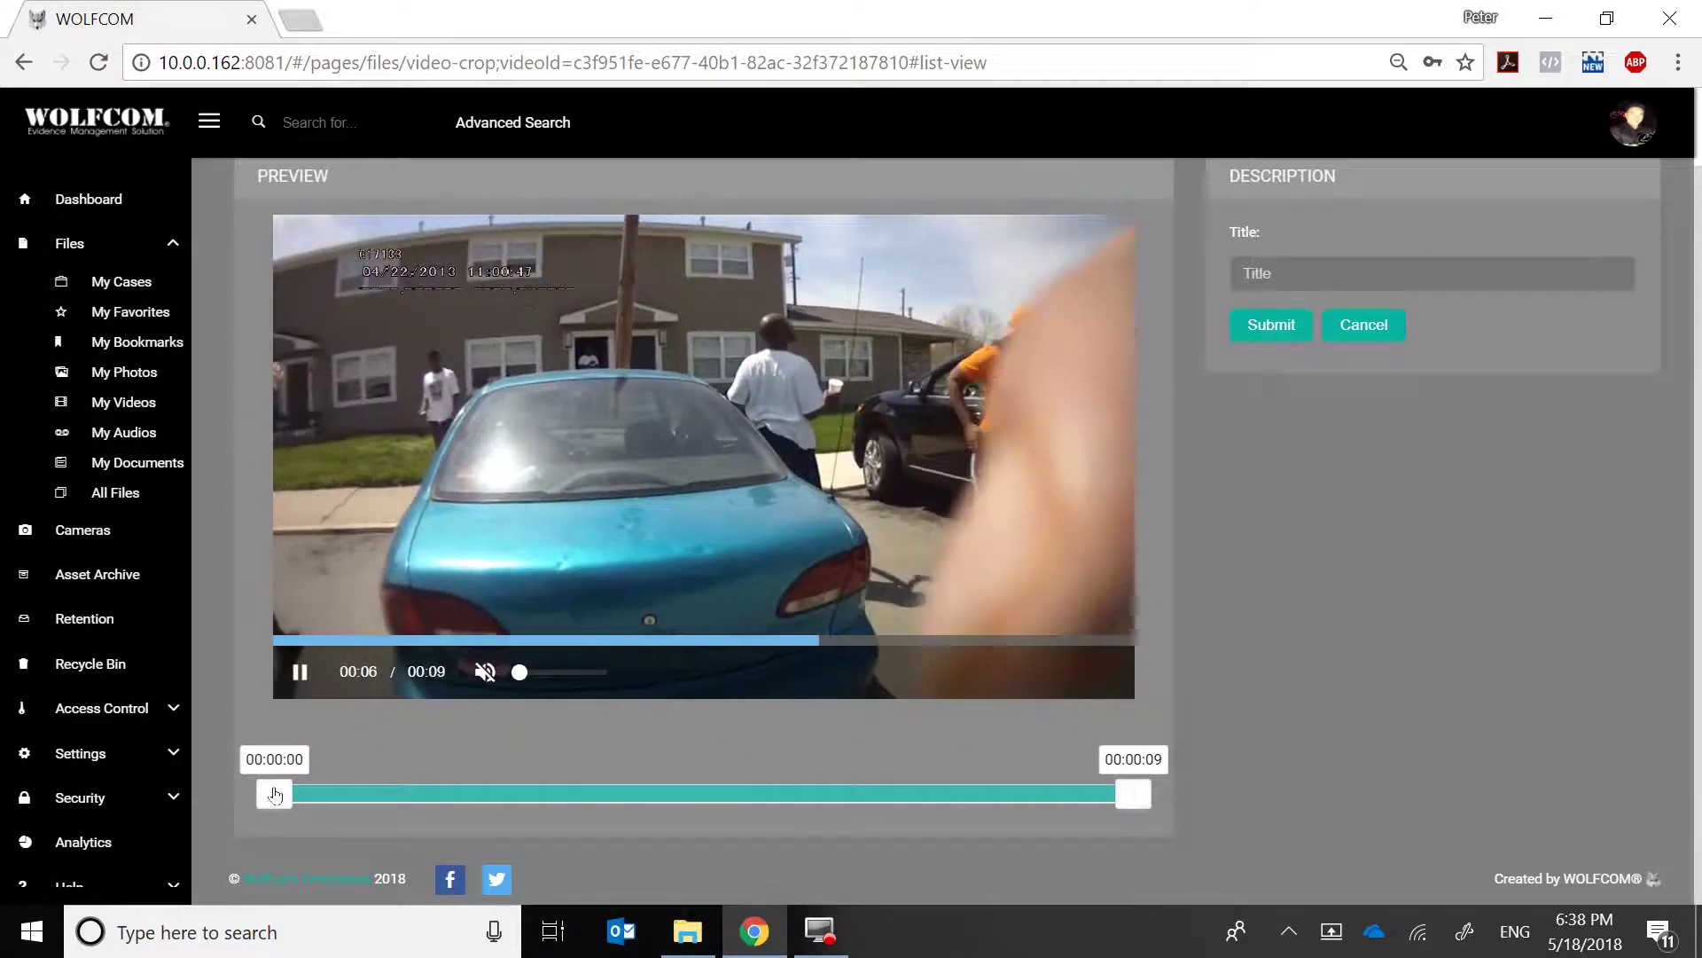
pyautogui.moveTo(275, 799); pyautogui.dragTo(699, 821)
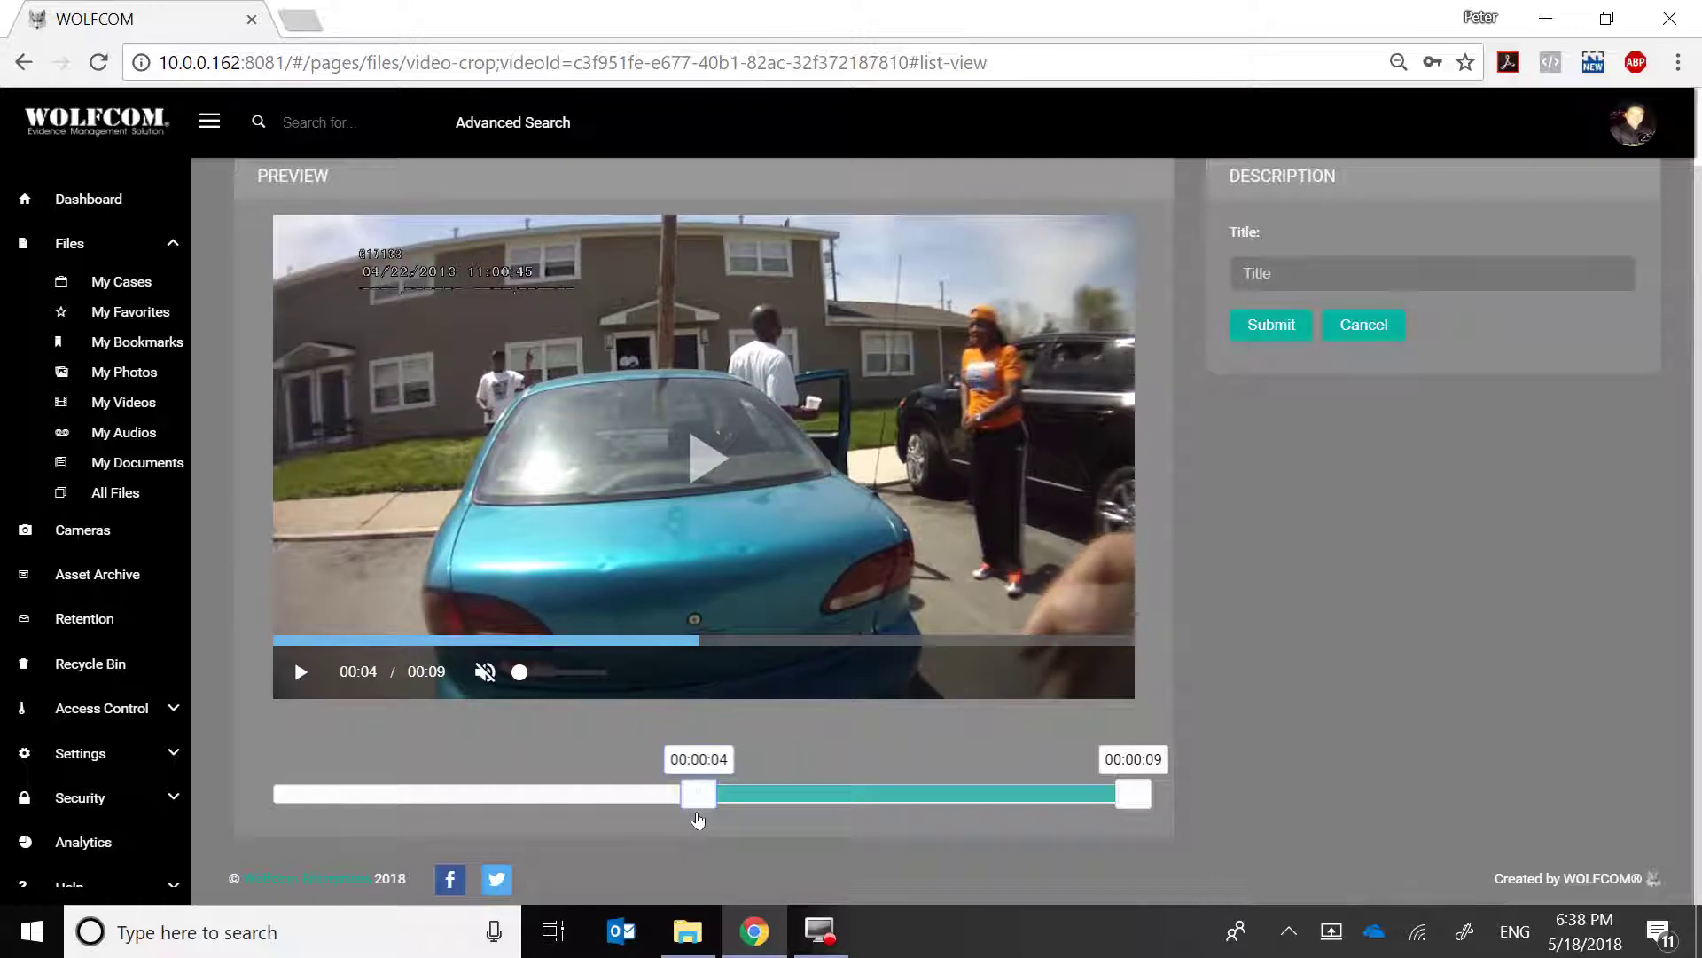
pyautogui.moveTo(699, 793); pyautogui.dragTo(684, 793)
pyautogui.moveTo(1142, 795); pyautogui.dragTo(1073, 800)
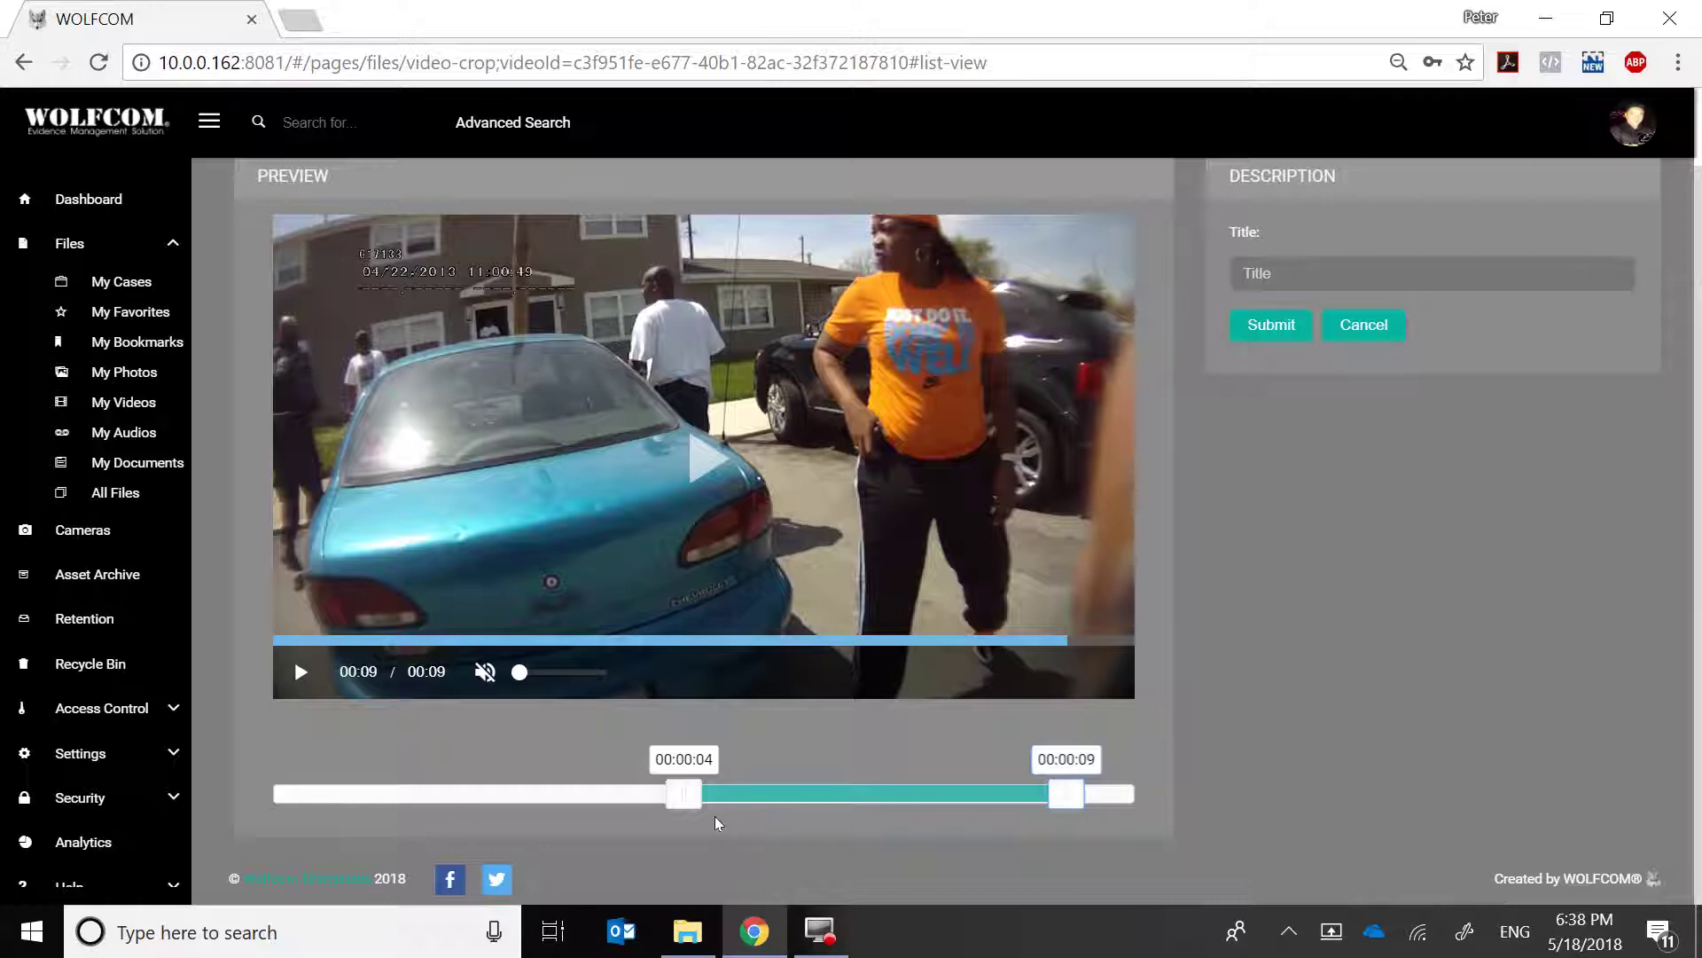
pyautogui.moveTo(674, 798); pyautogui.dragTo(656, 796)
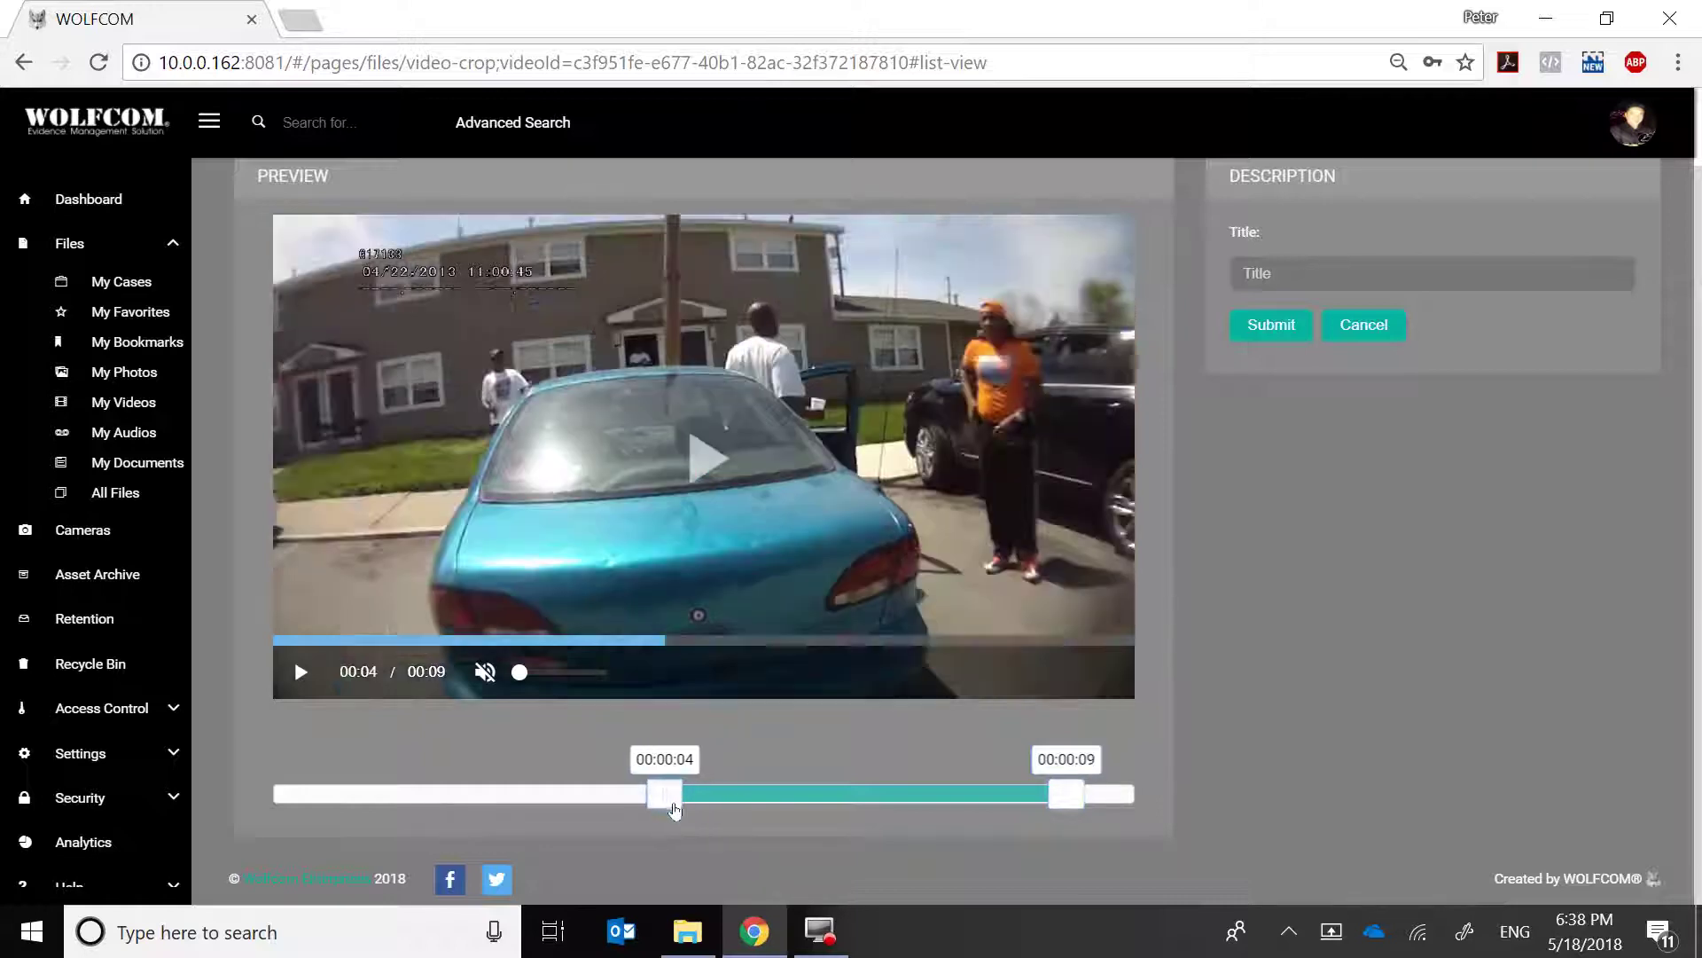
# Title the trimmed clip 'Cropped Videp' and submit it to create the new video
pyautogui.click(1278, 274)
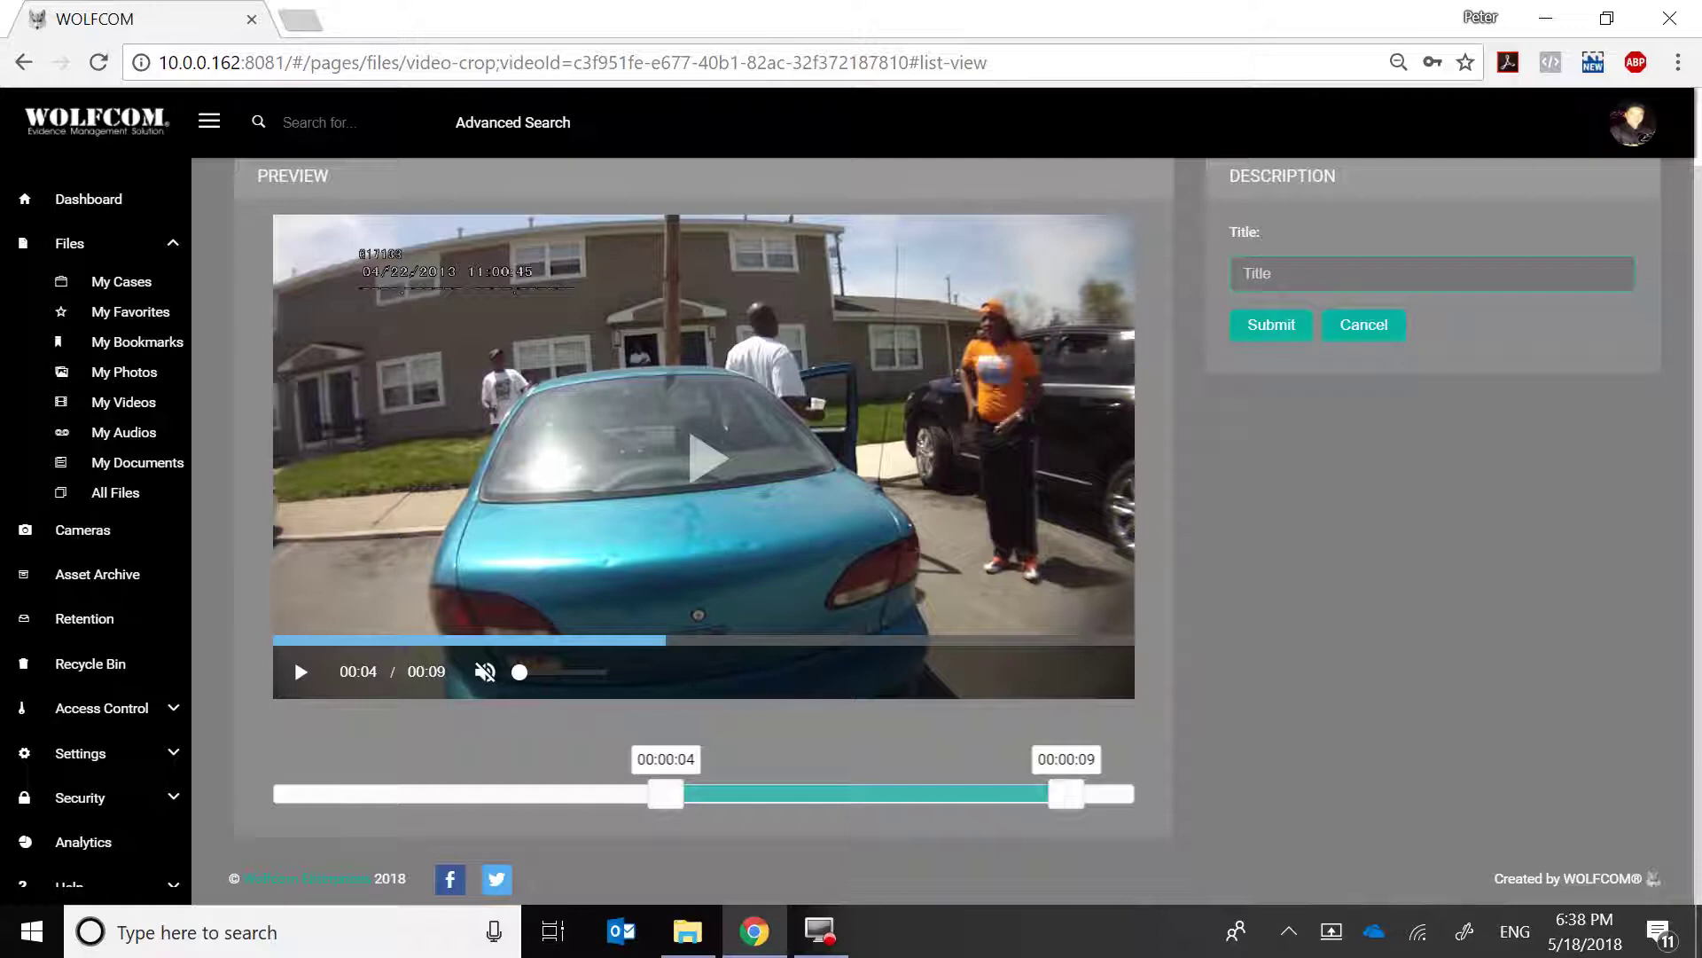
pyautogui.write('Cropped Video')
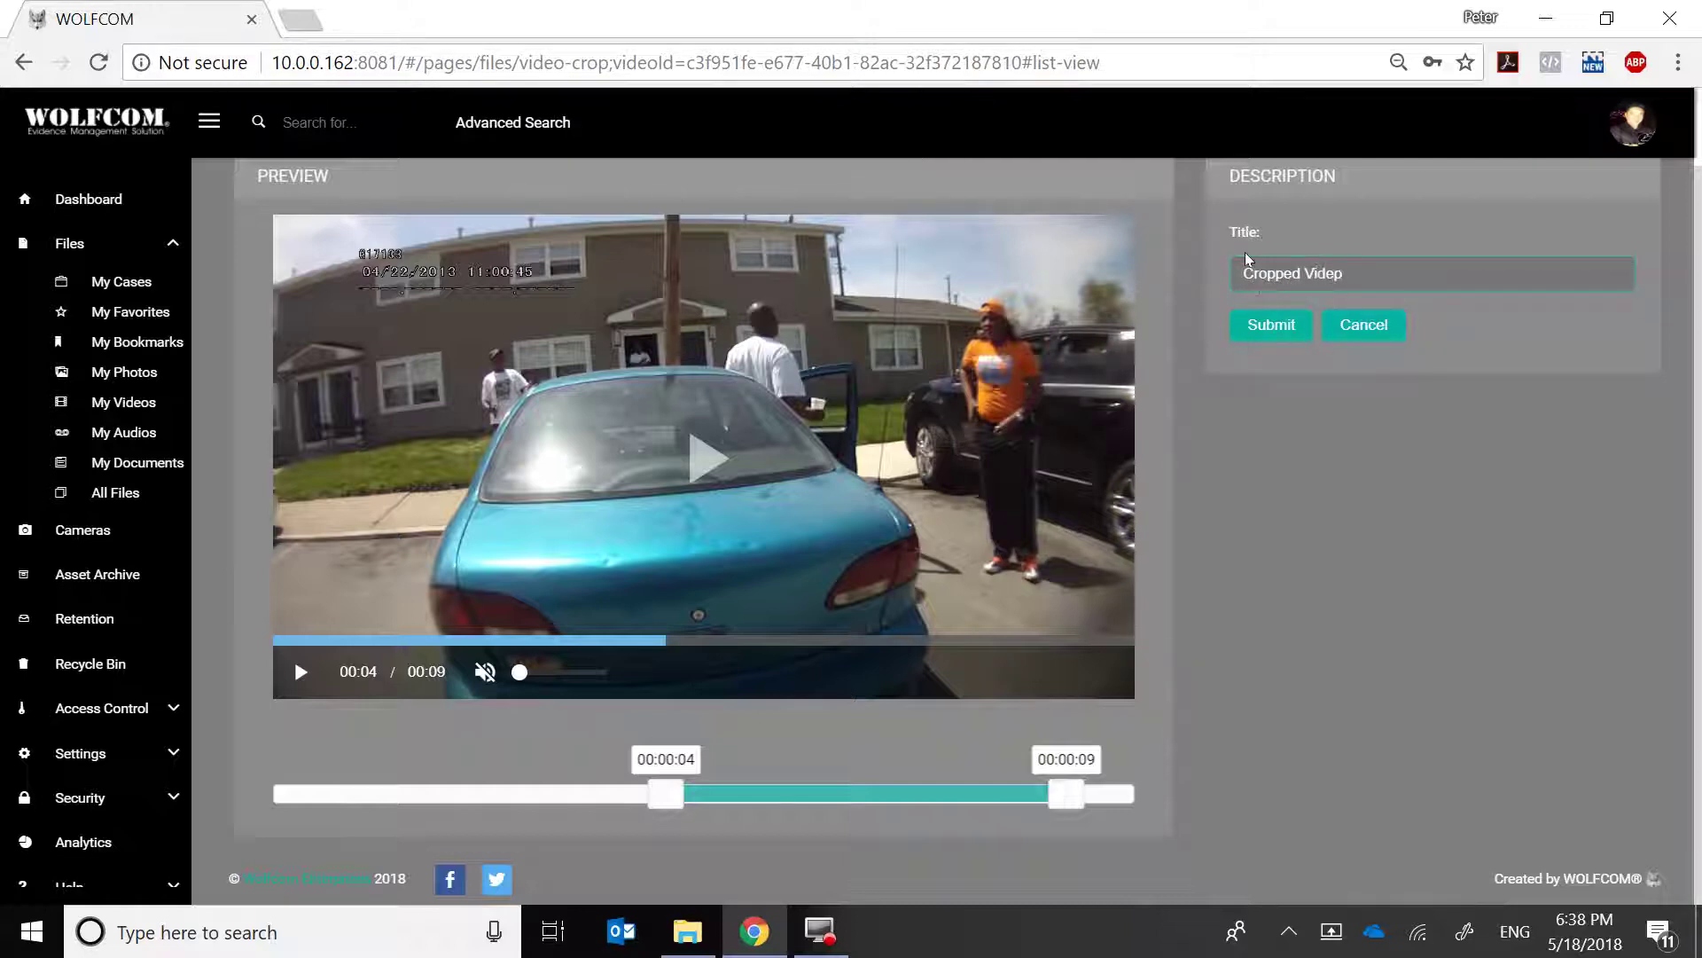
pyautogui.click(1277, 330)
pyautogui.click(1277, 333)
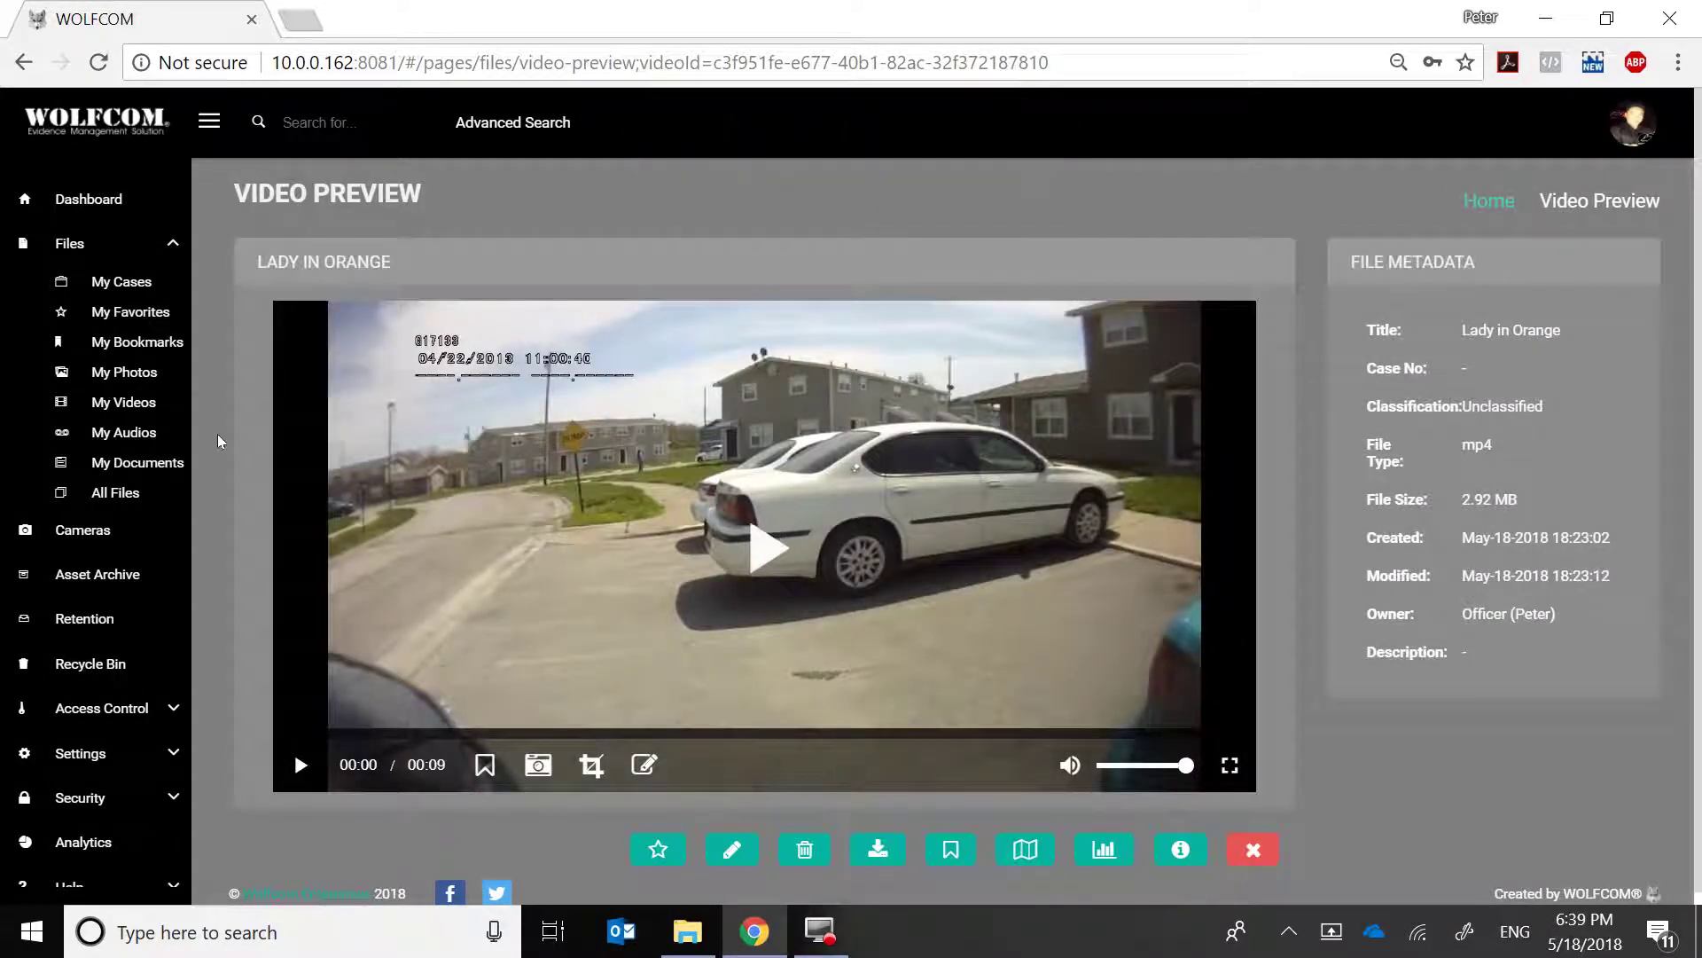
# Open the 00:04 Cropped Videp clip from My Videos and play it muted
pyautogui.click(144, 410)
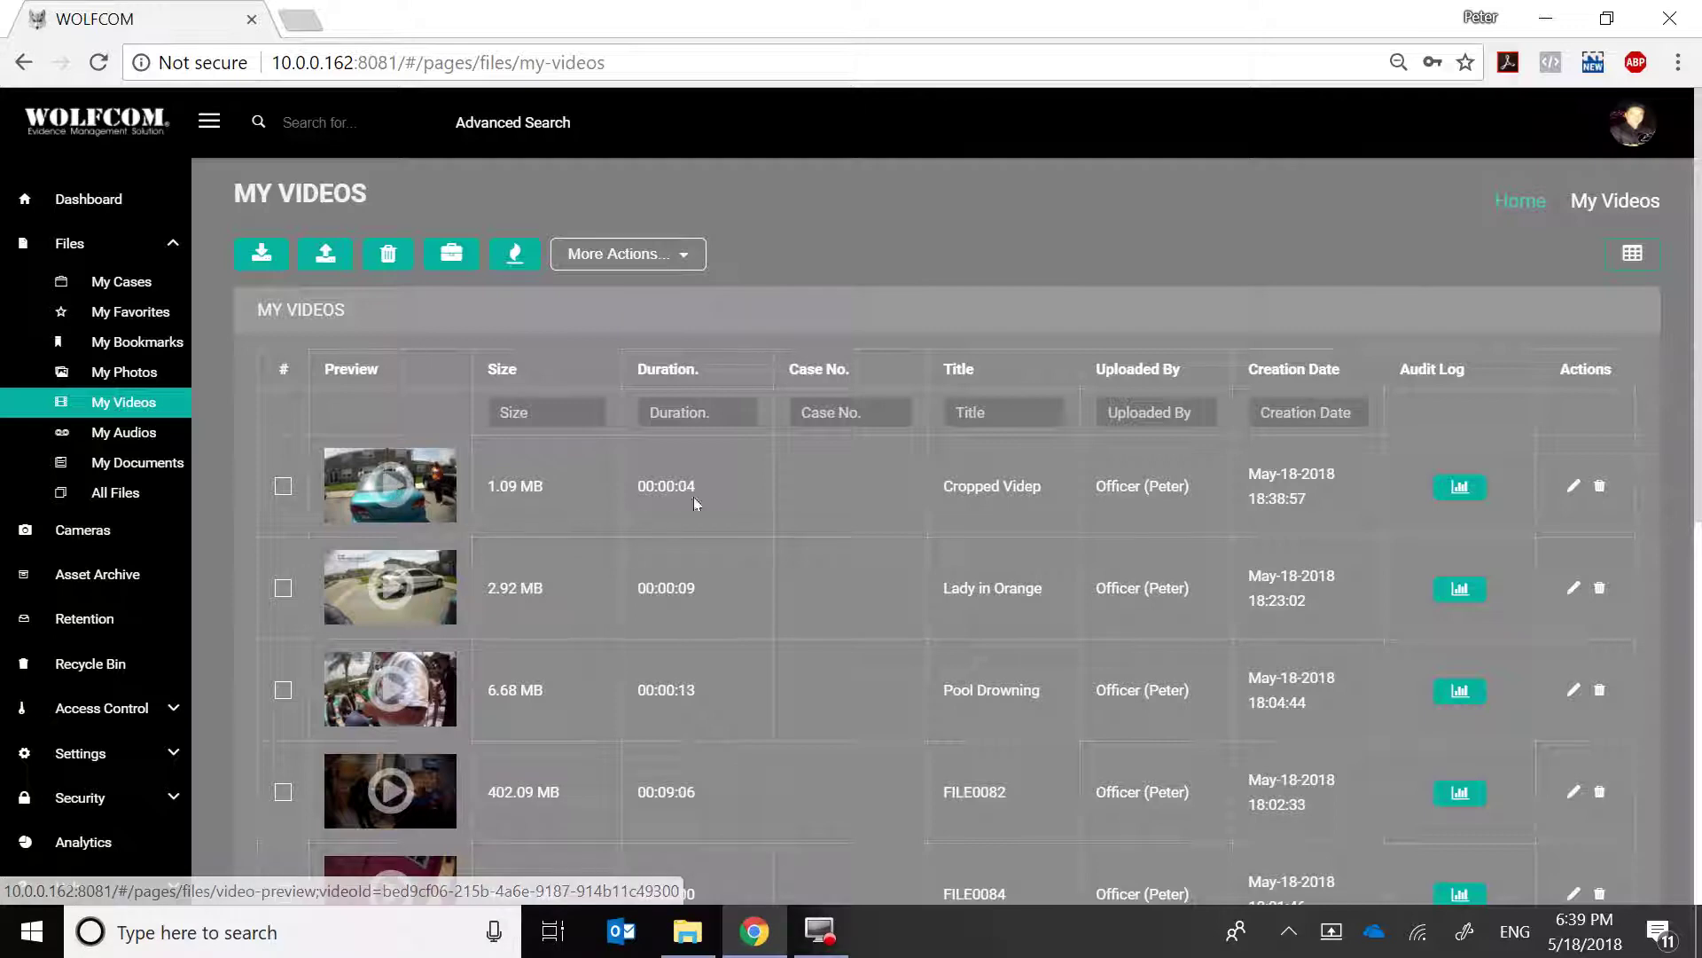
pyautogui.click(366, 489)
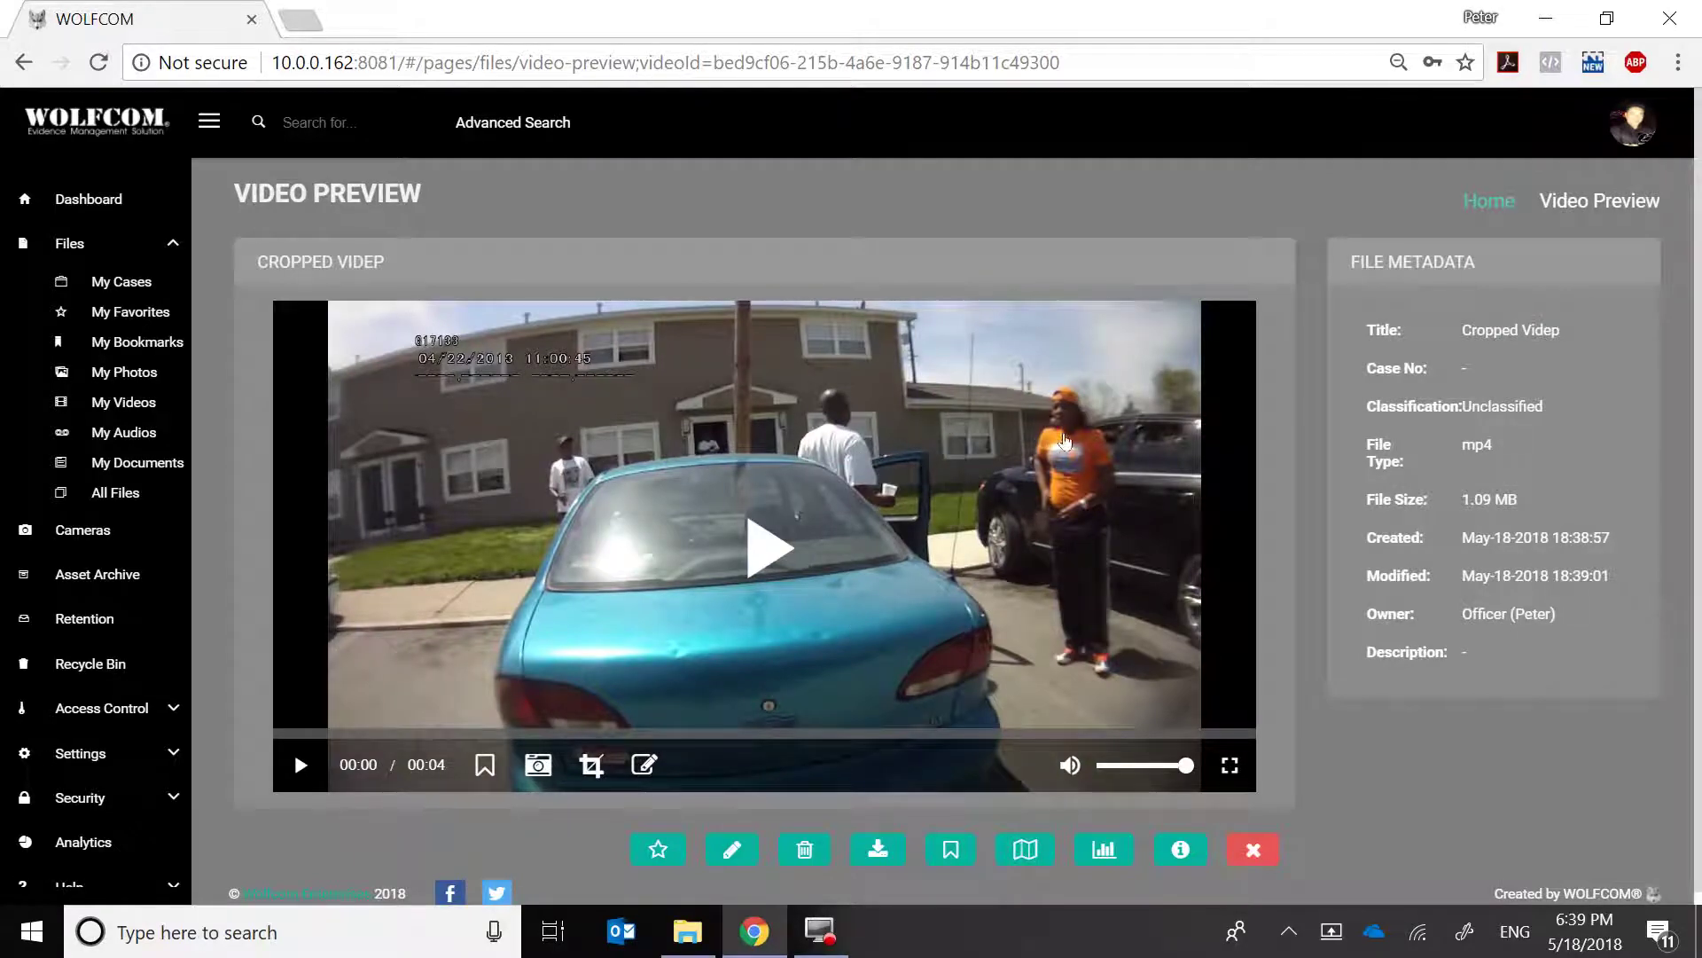
pyautogui.click(300, 764)
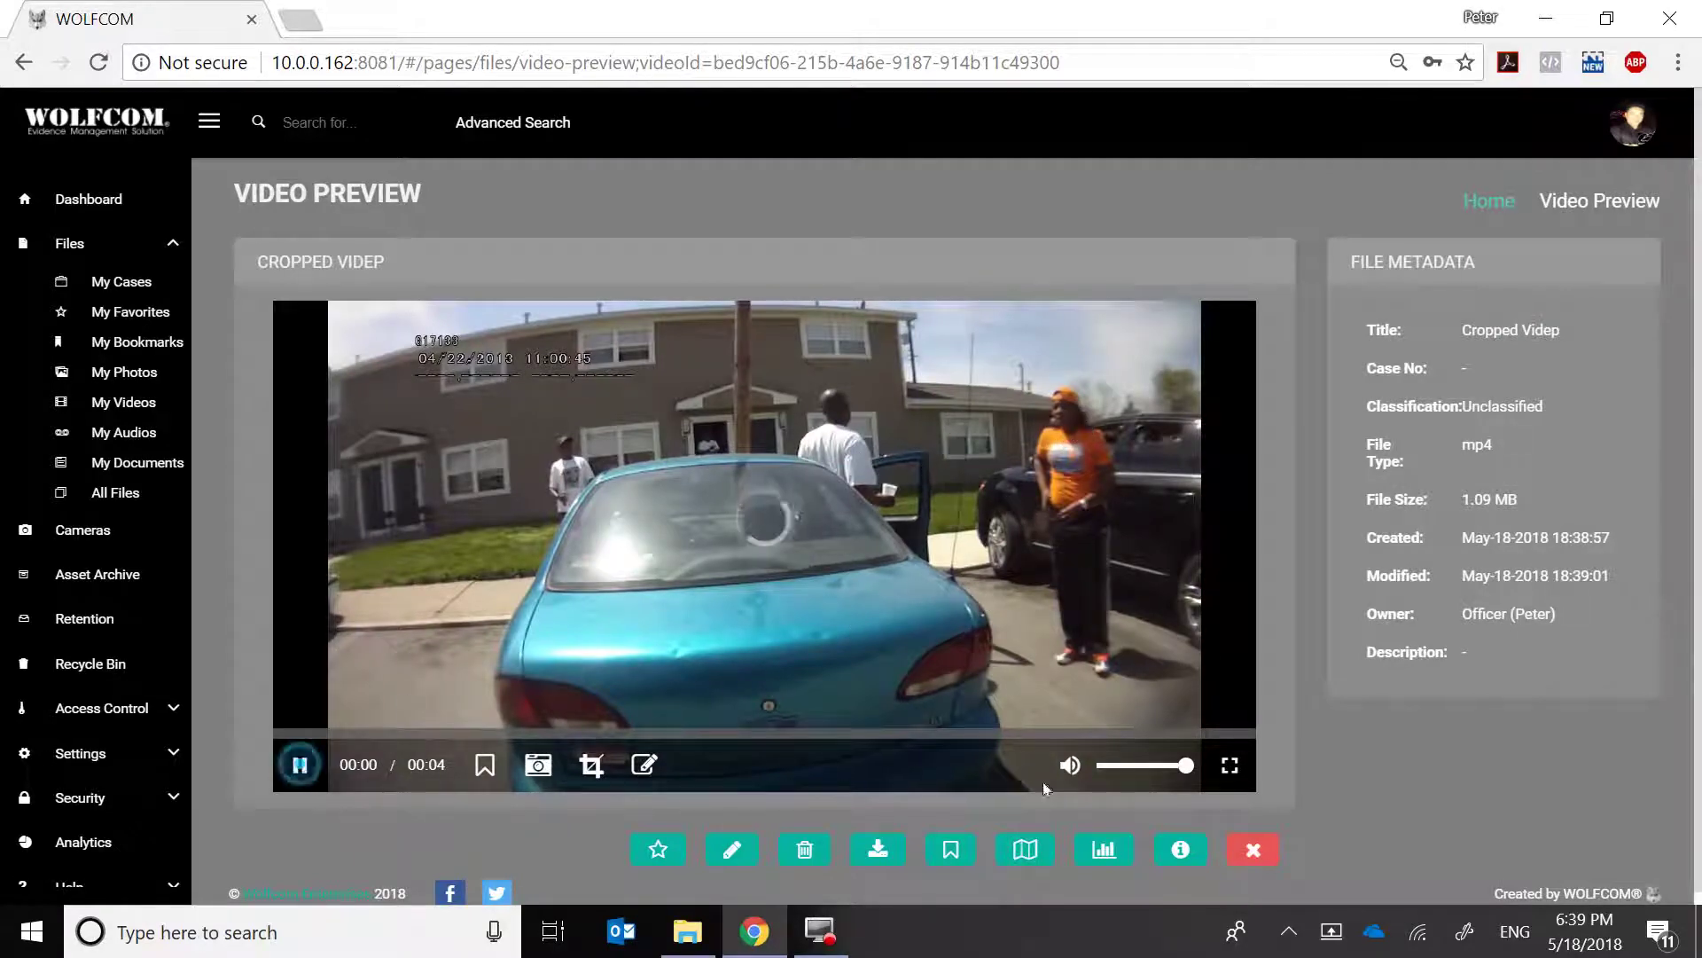
pyautogui.click(1073, 766)
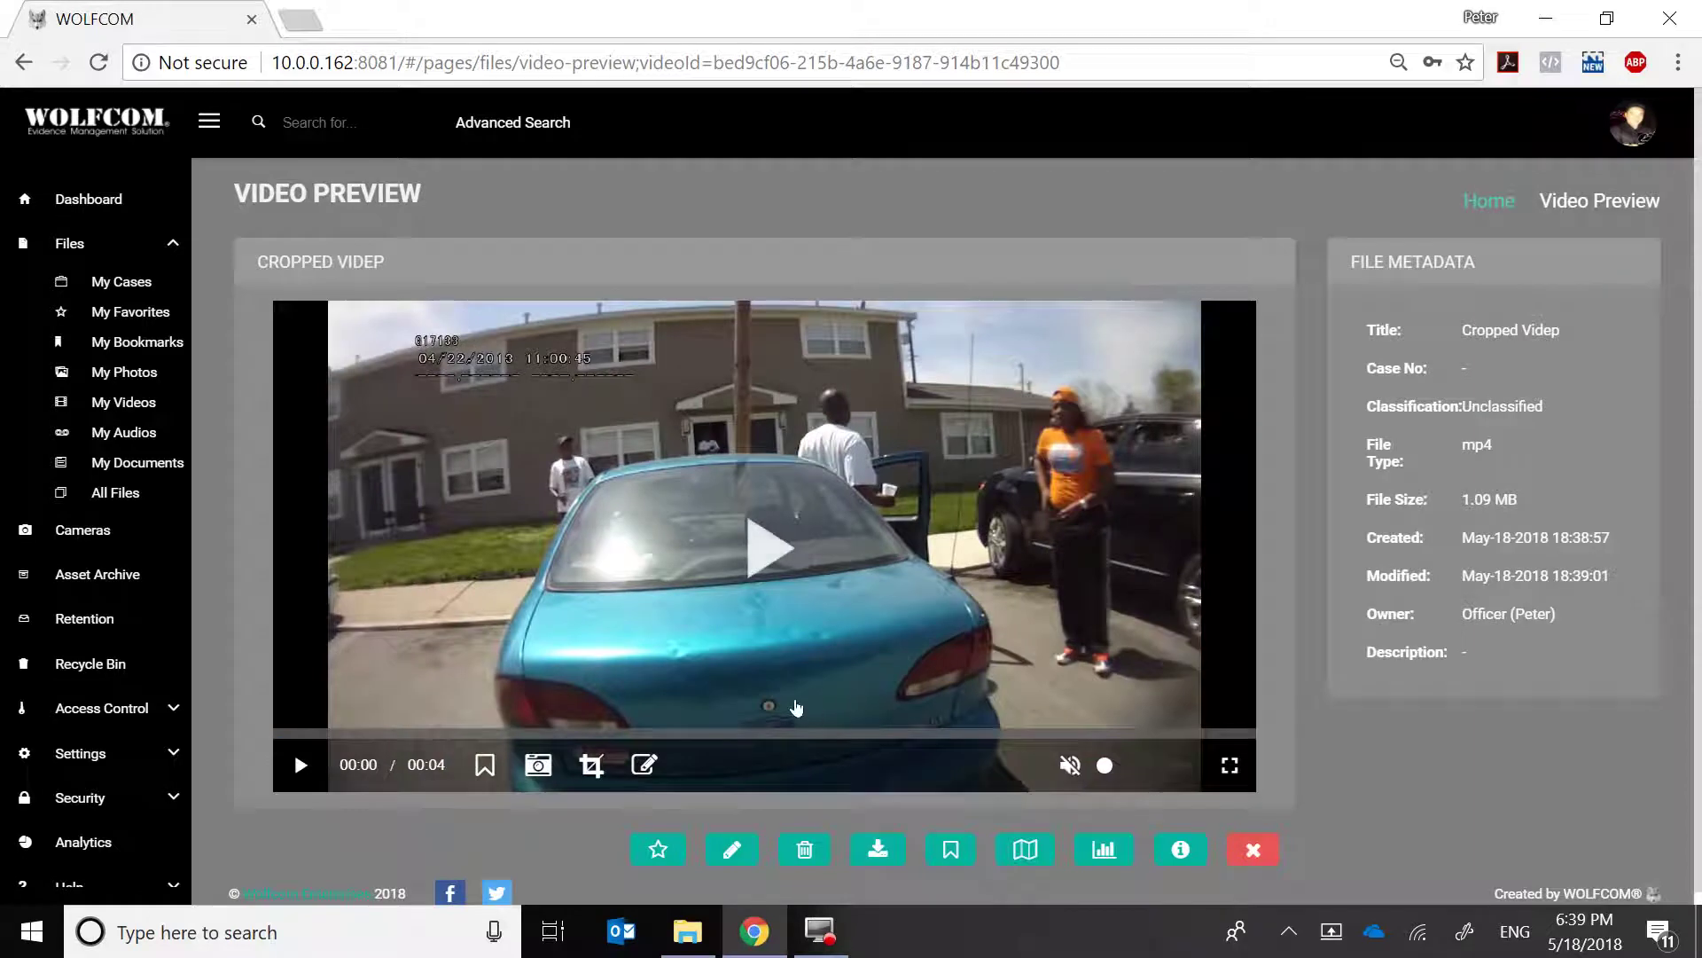
# Choose Smart Redaction for Cropped Videp from the Redact options
pyautogui.click(645, 765)
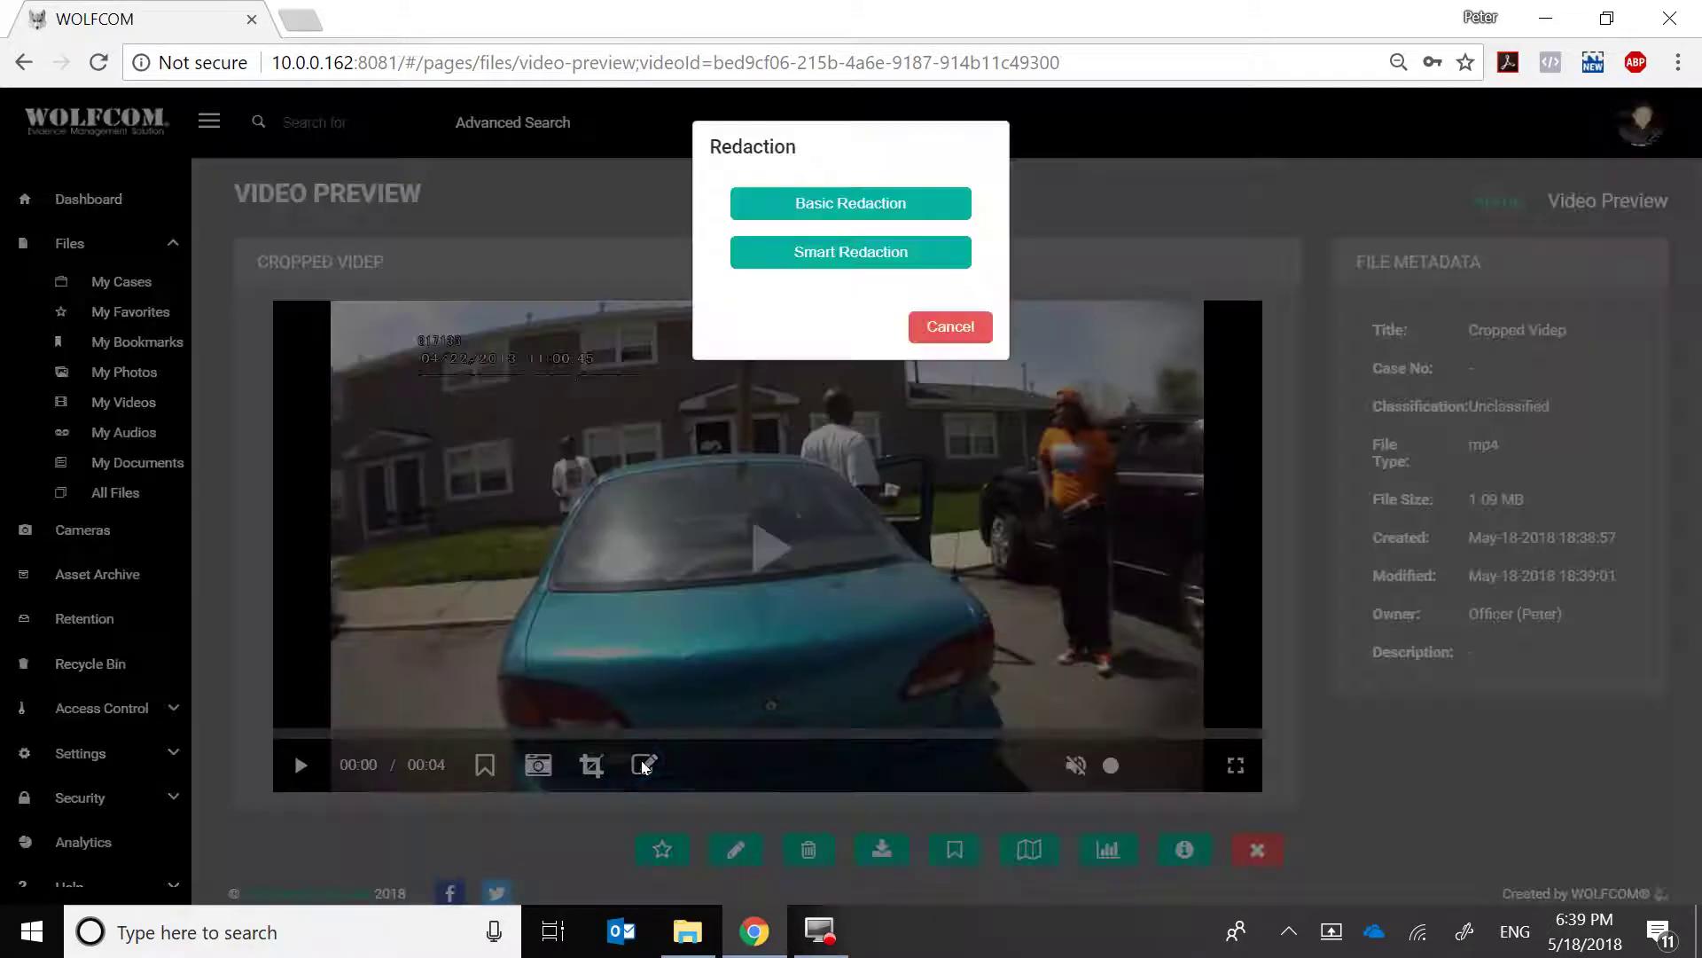
pyautogui.click(823, 260)
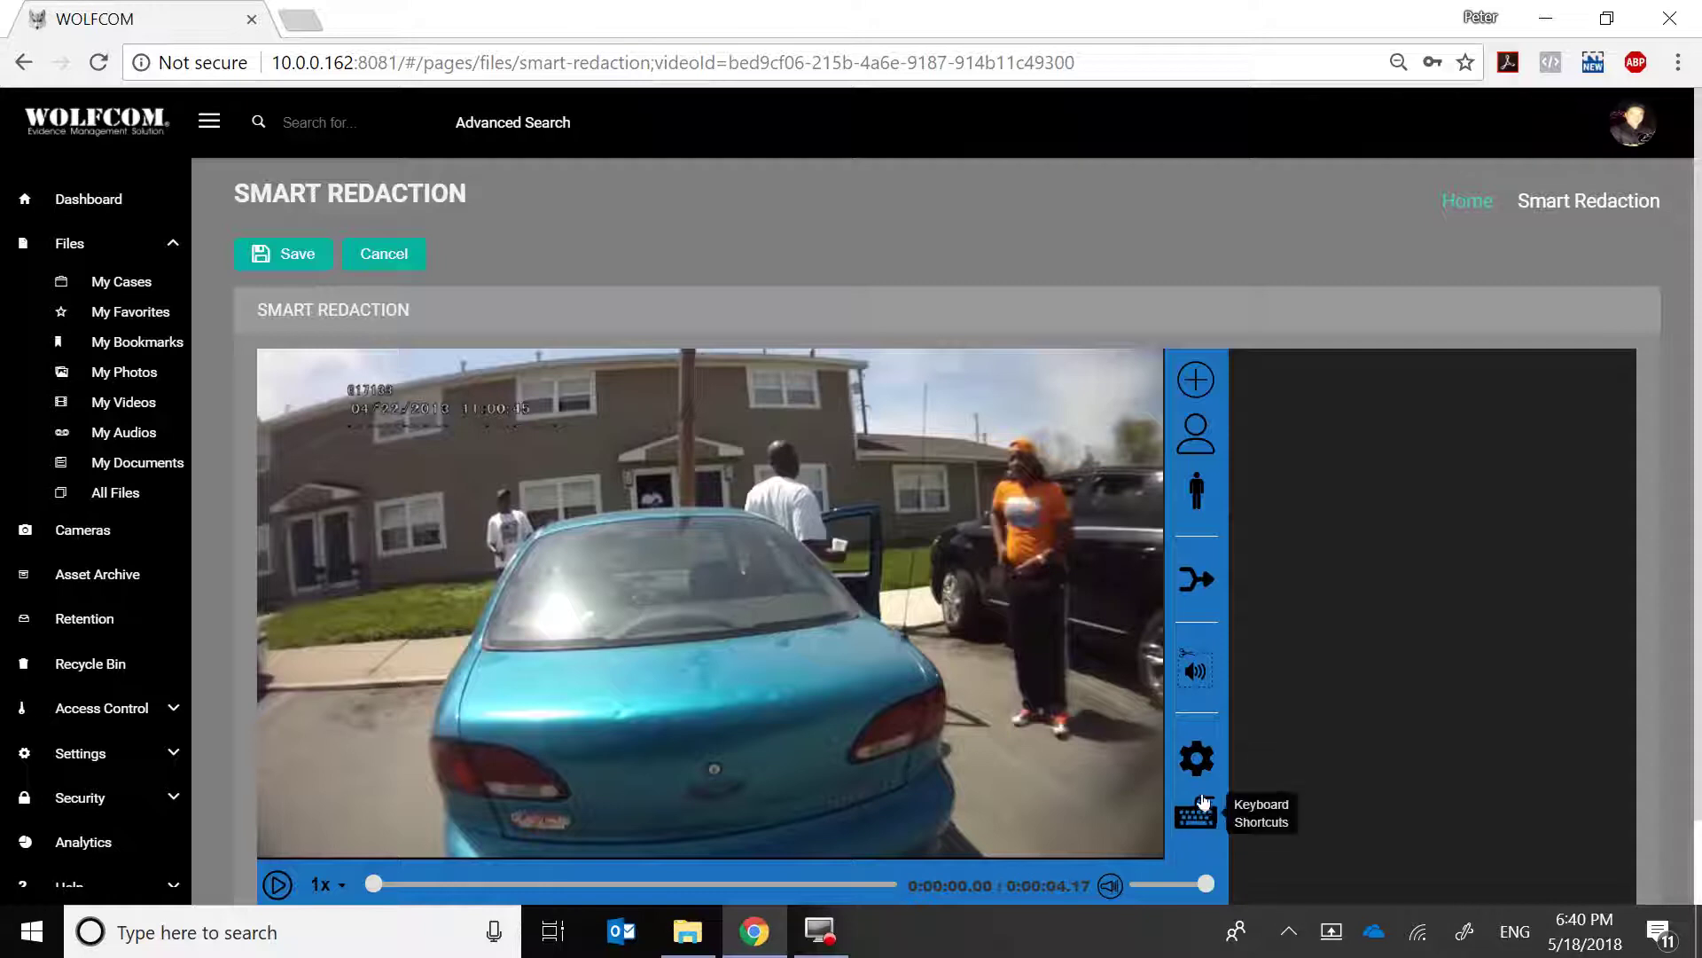
# Set the Redaction Style to Pixelate in the editor's Settings and close the dialog
pyautogui.click(1196, 761)
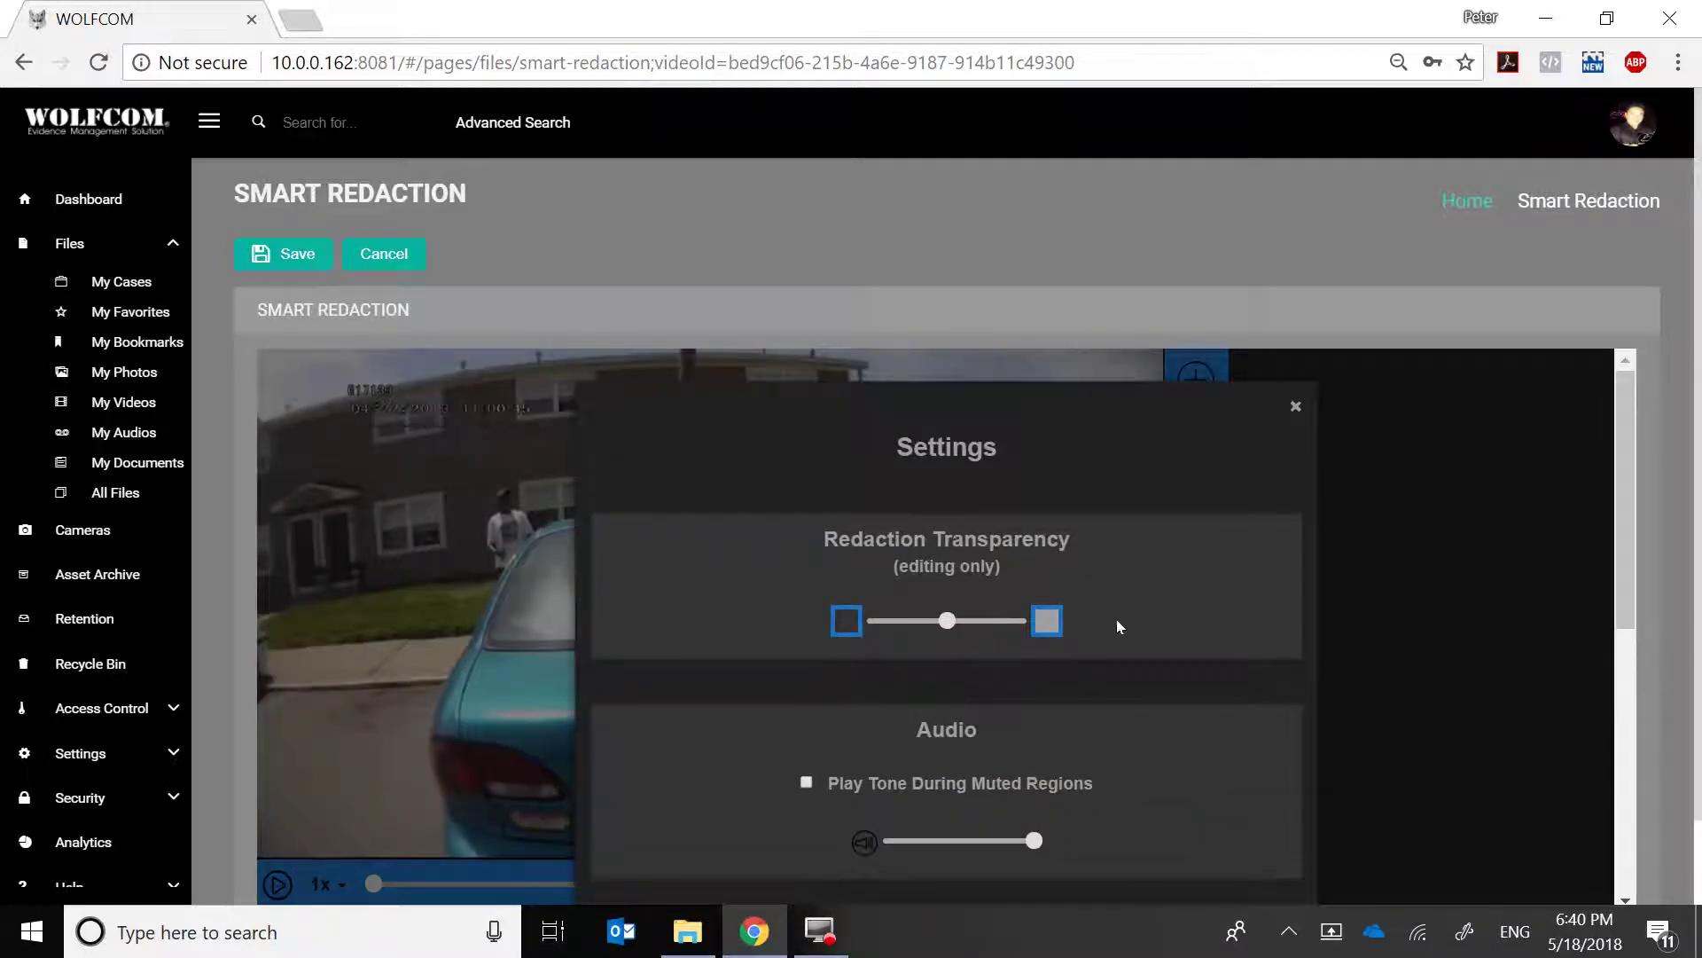
pyautogui.scroll(-5, 1083, 637)
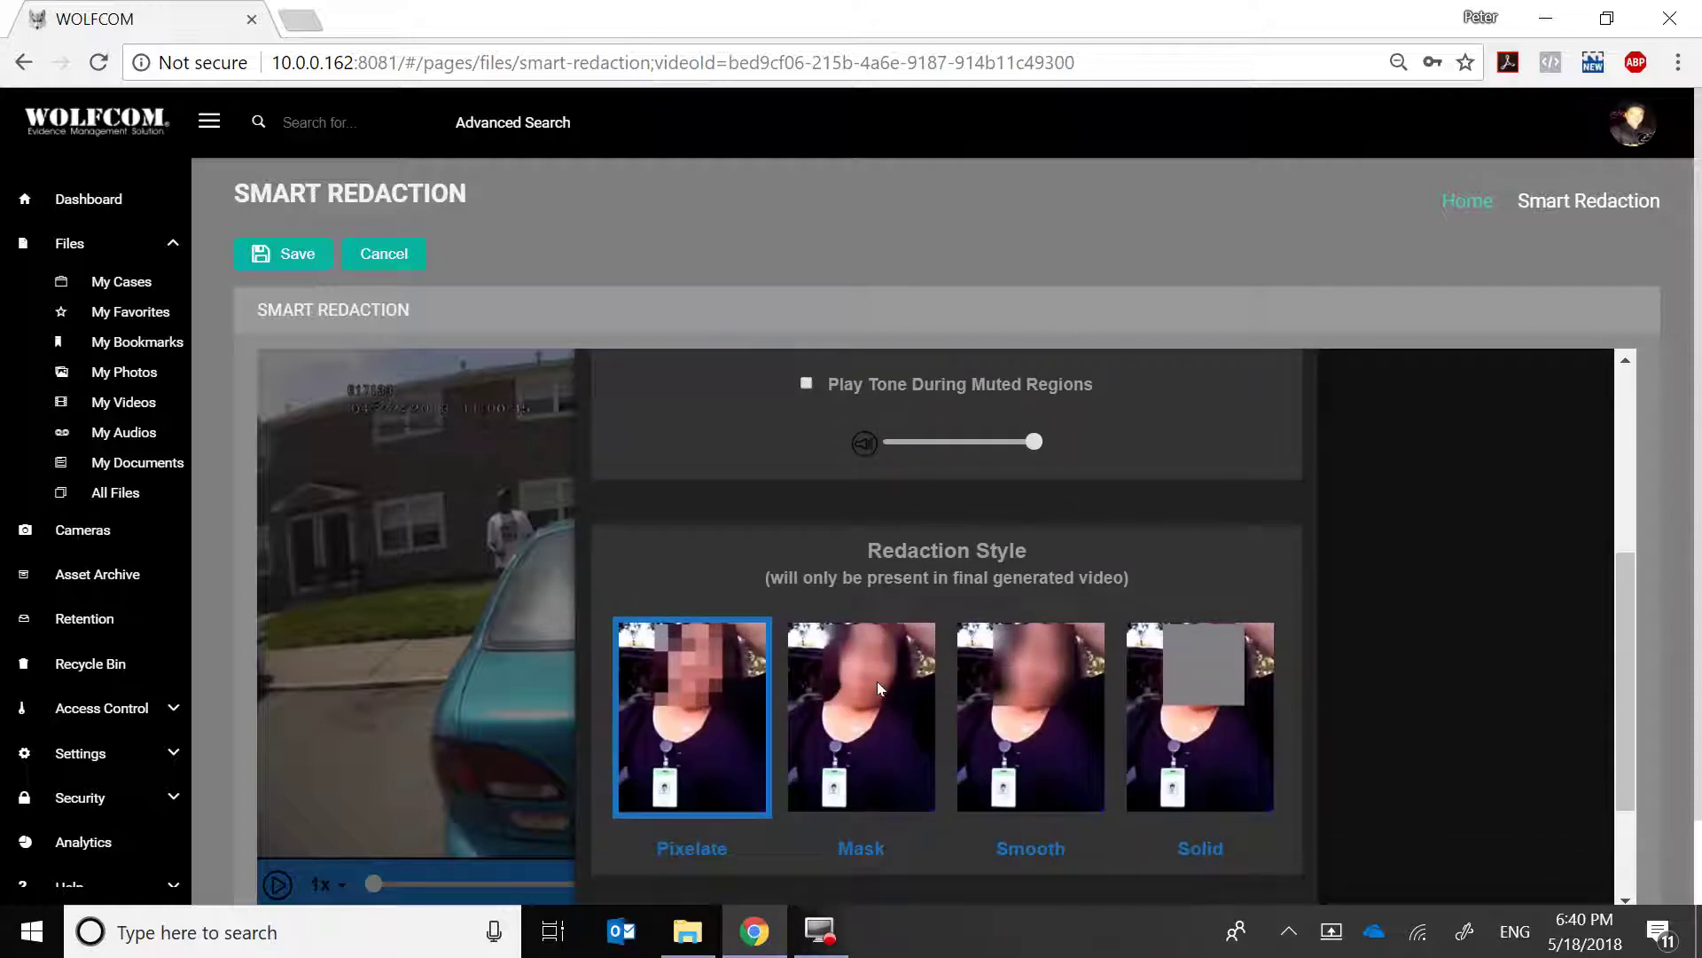
pyautogui.click(866, 715)
pyautogui.click(1042, 711)
pyautogui.click(1191, 734)
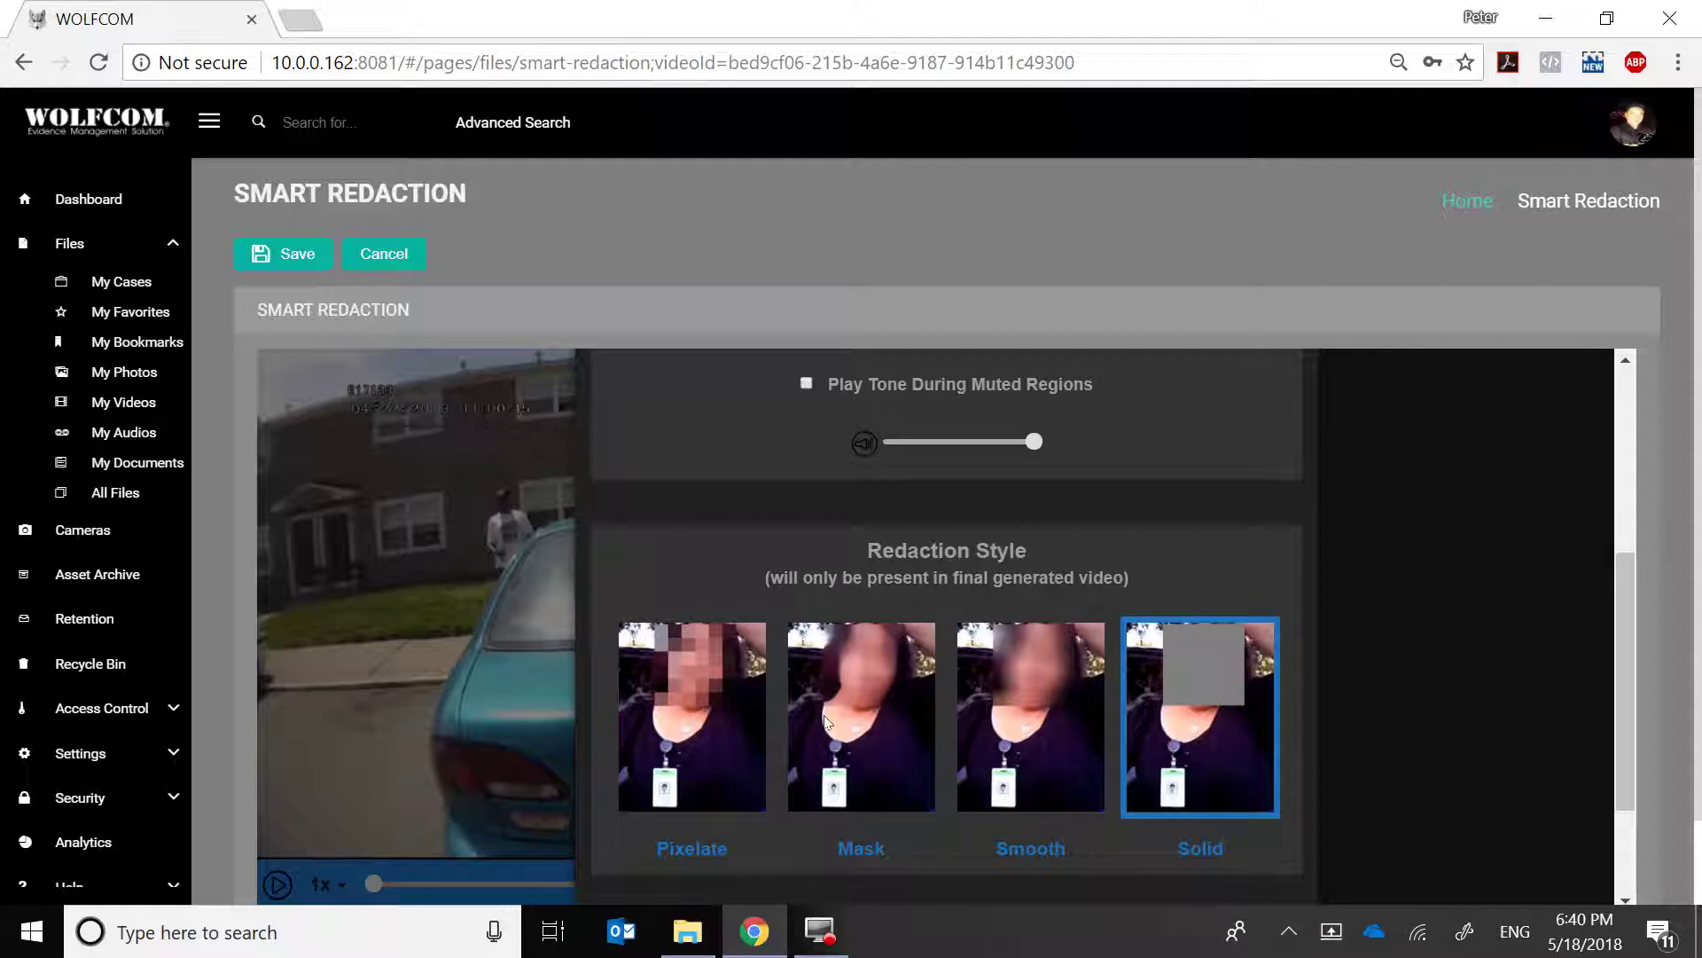
pyautogui.click(713, 720)
pyautogui.scroll(5, 1302, 546)
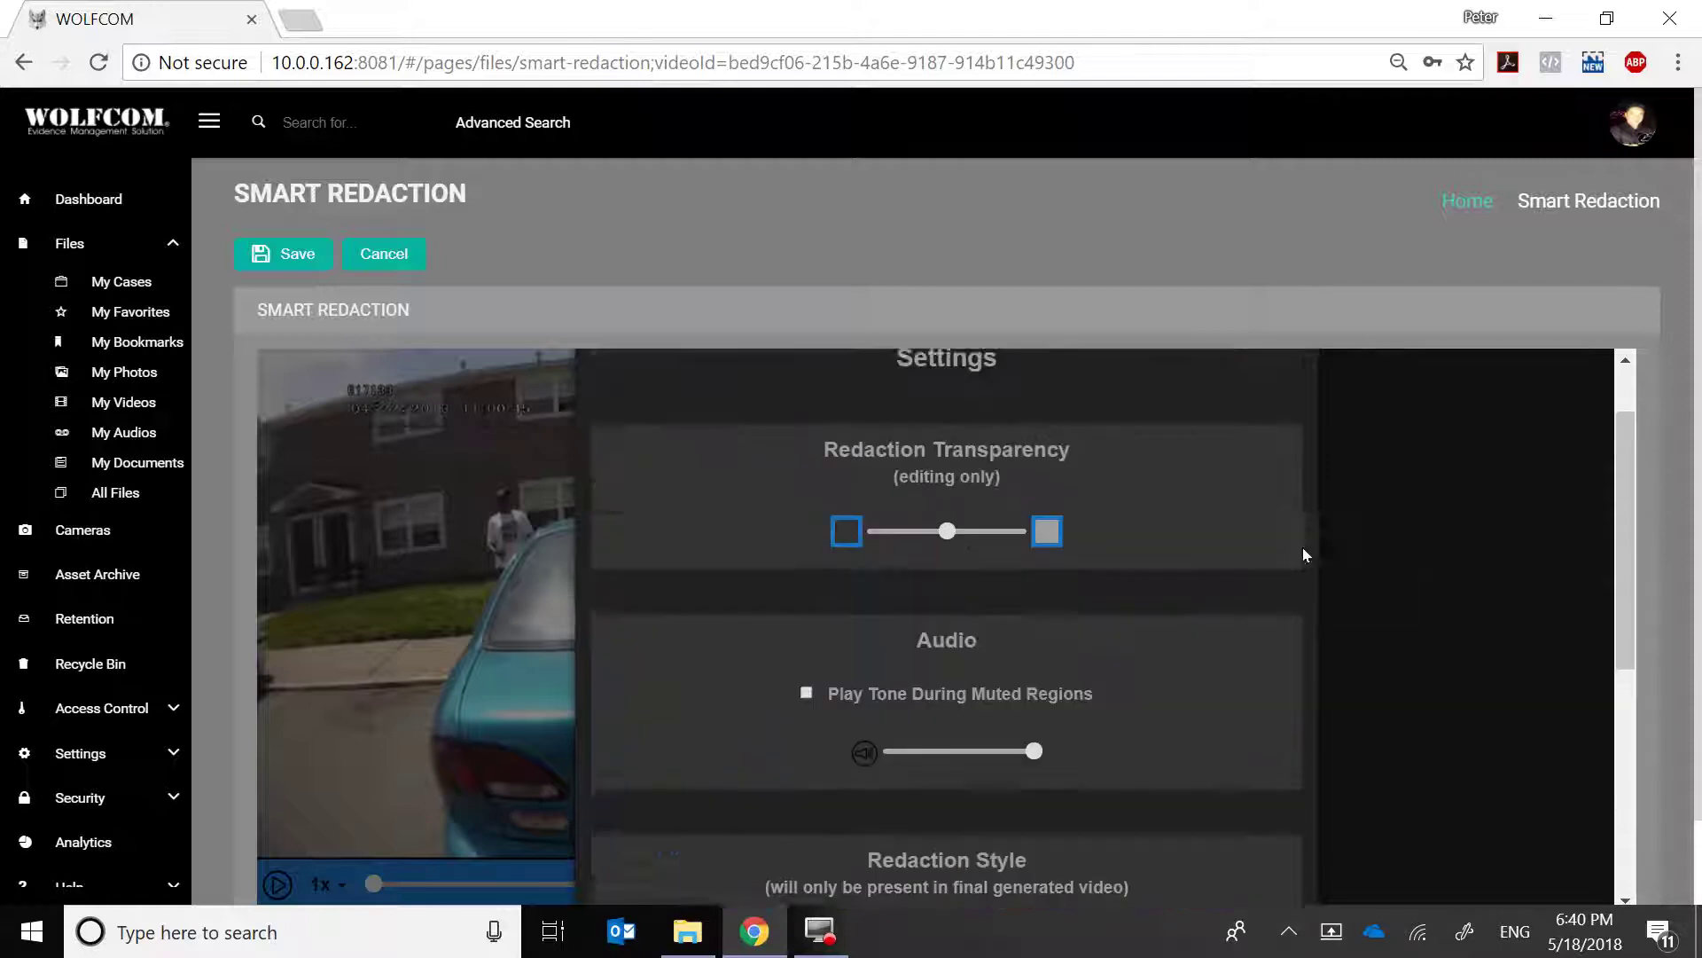
pyautogui.click(1296, 410)
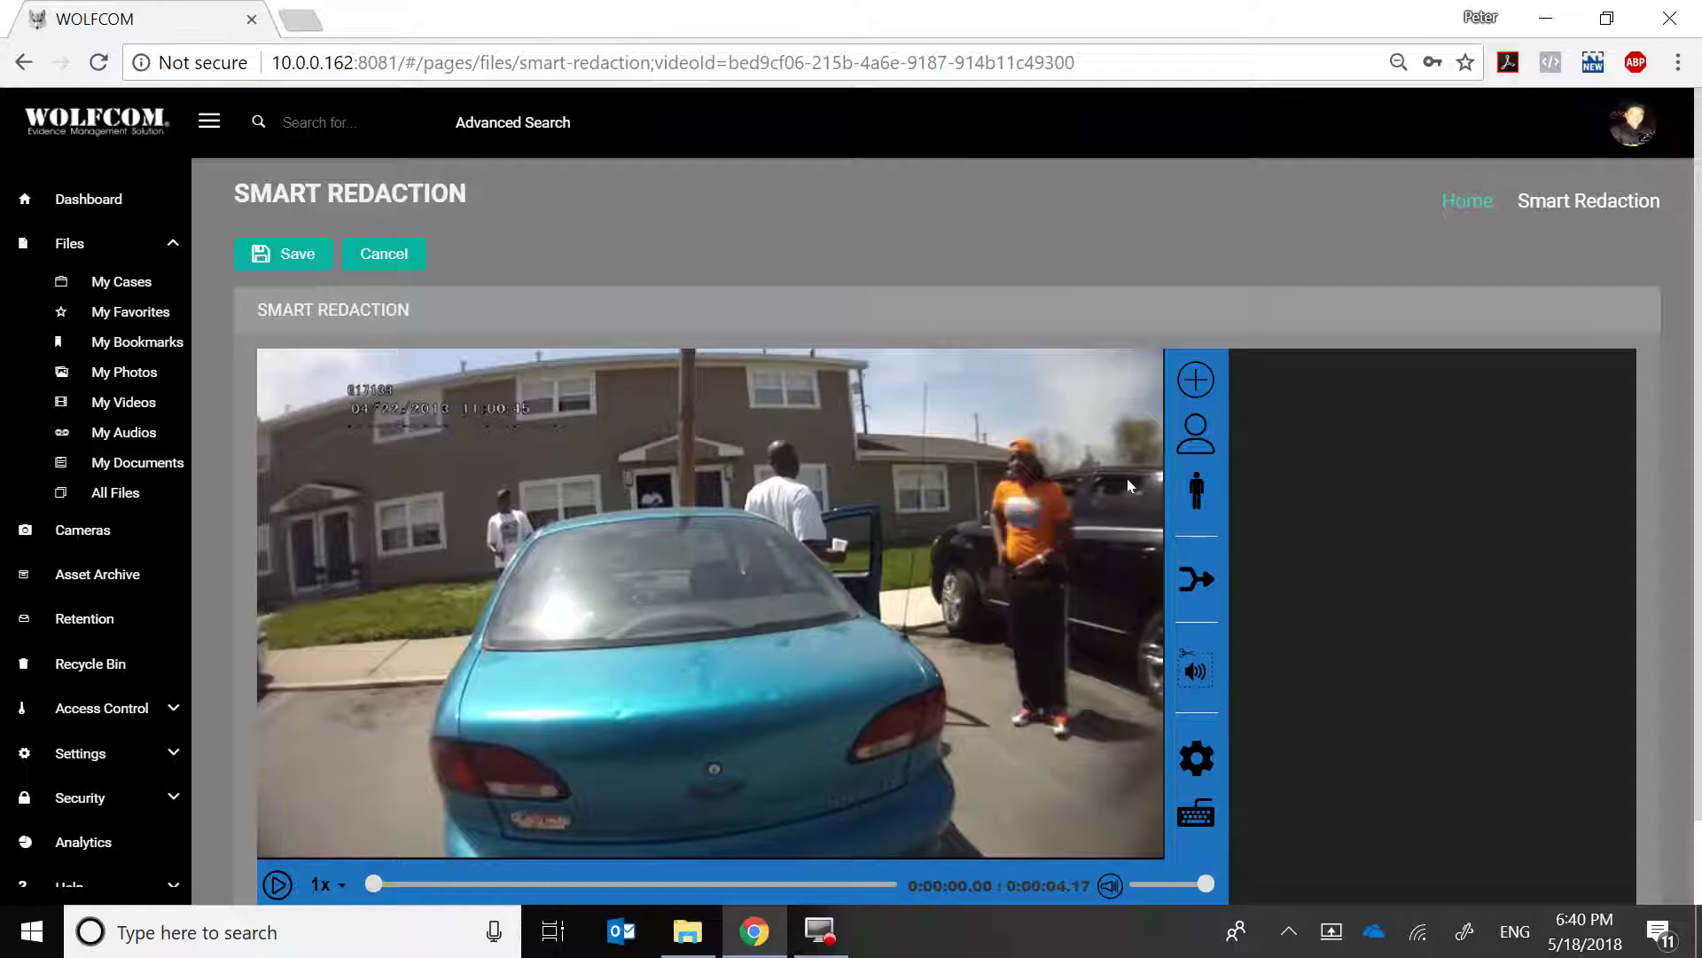
# Run face detection from 0:00:00.00 to 0:00:04.17, yielding Person 1 and Person 2
pyautogui.click(1199, 433)
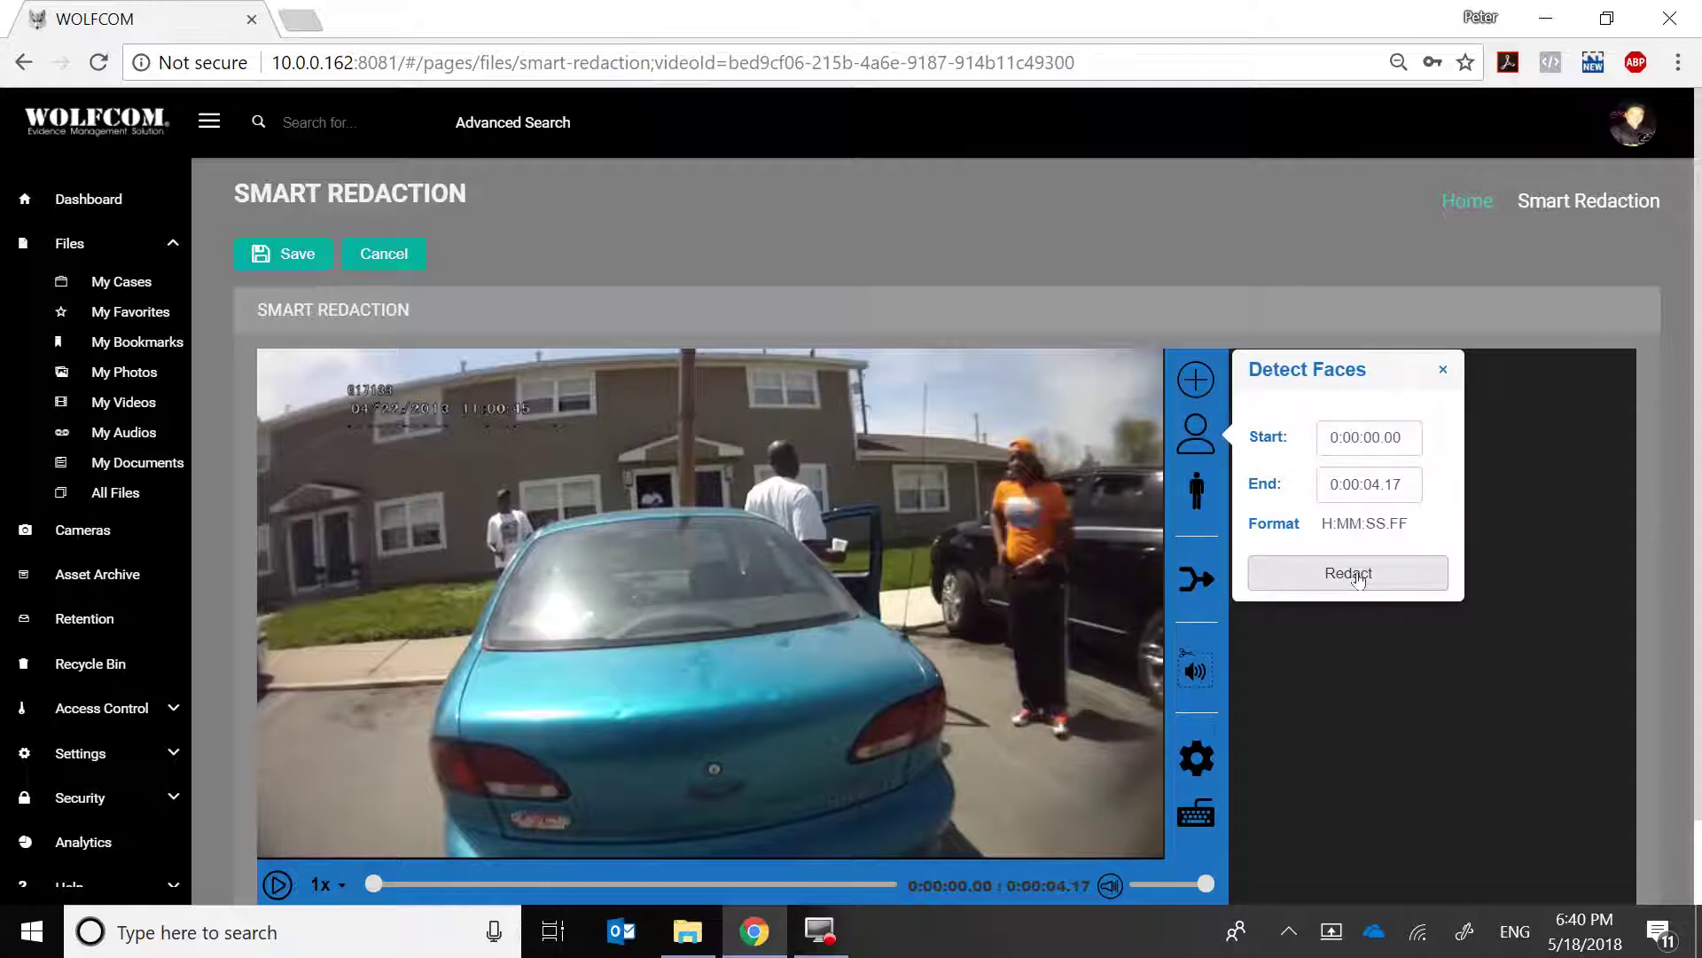
pyautogui.click(1349, 574)
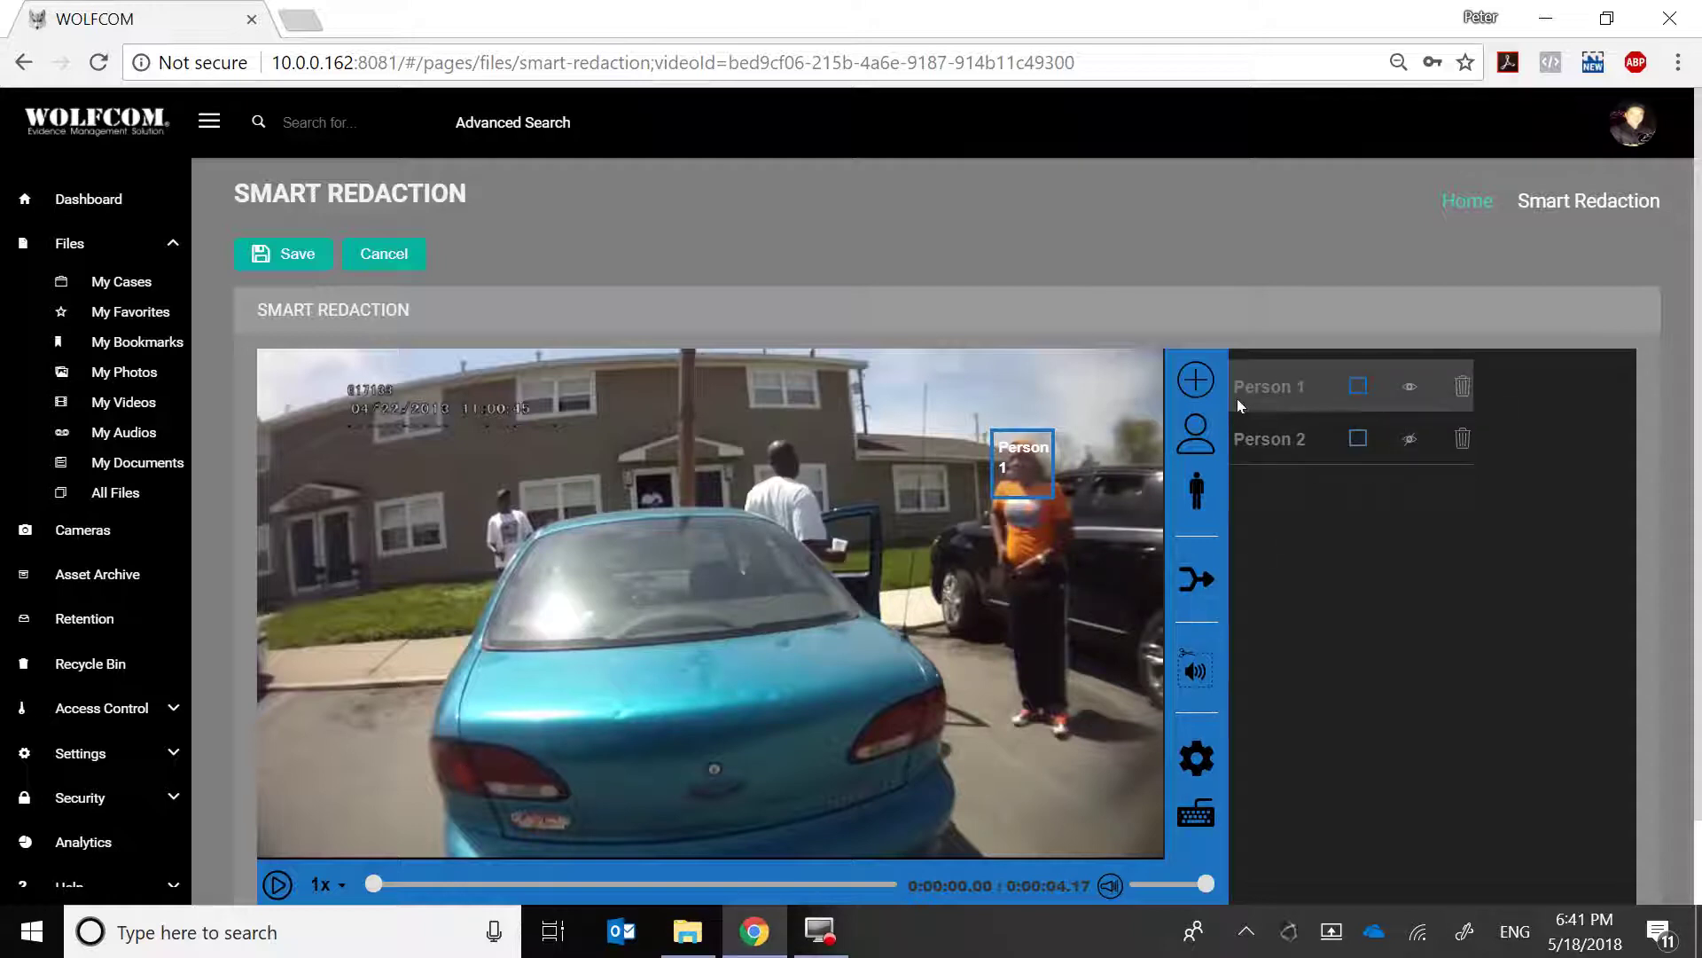
# Play the clip with sound off to review the Person 1 and Person 2 face boxes
pyautogui.click(277, 884)
pyautogui.click(1111, 885)
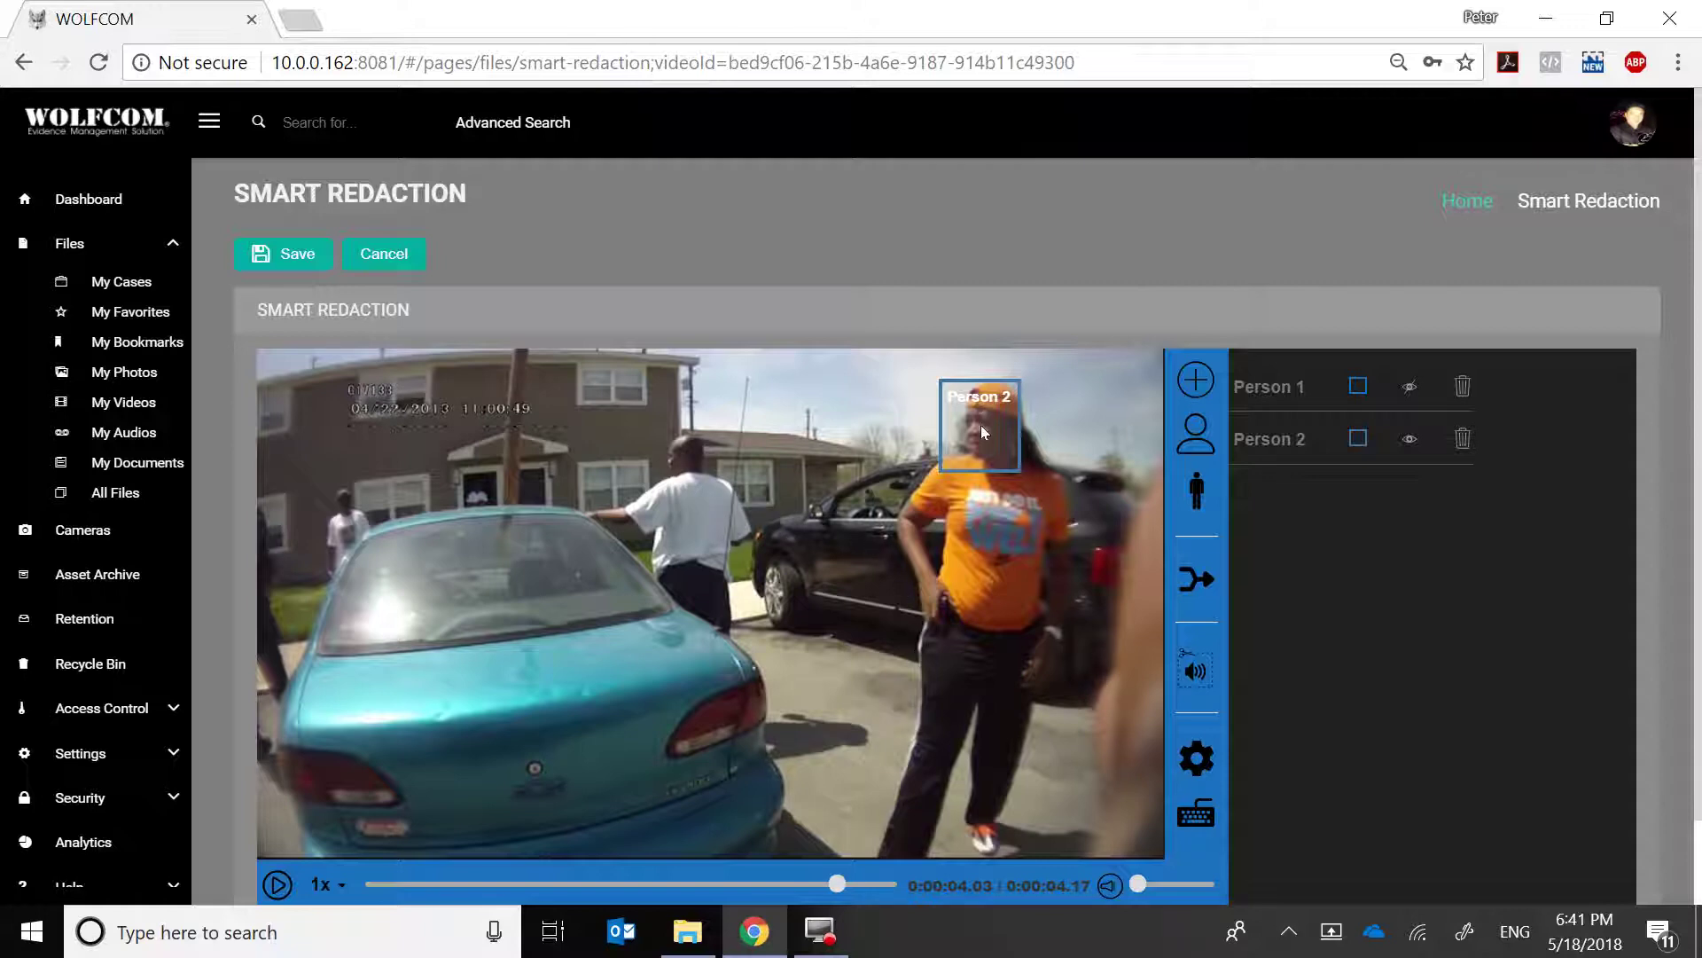
# Replay the clip from the start muted and pause at 0:00:02.26 where Person 2 appears
pyautogui.click(374, 885)
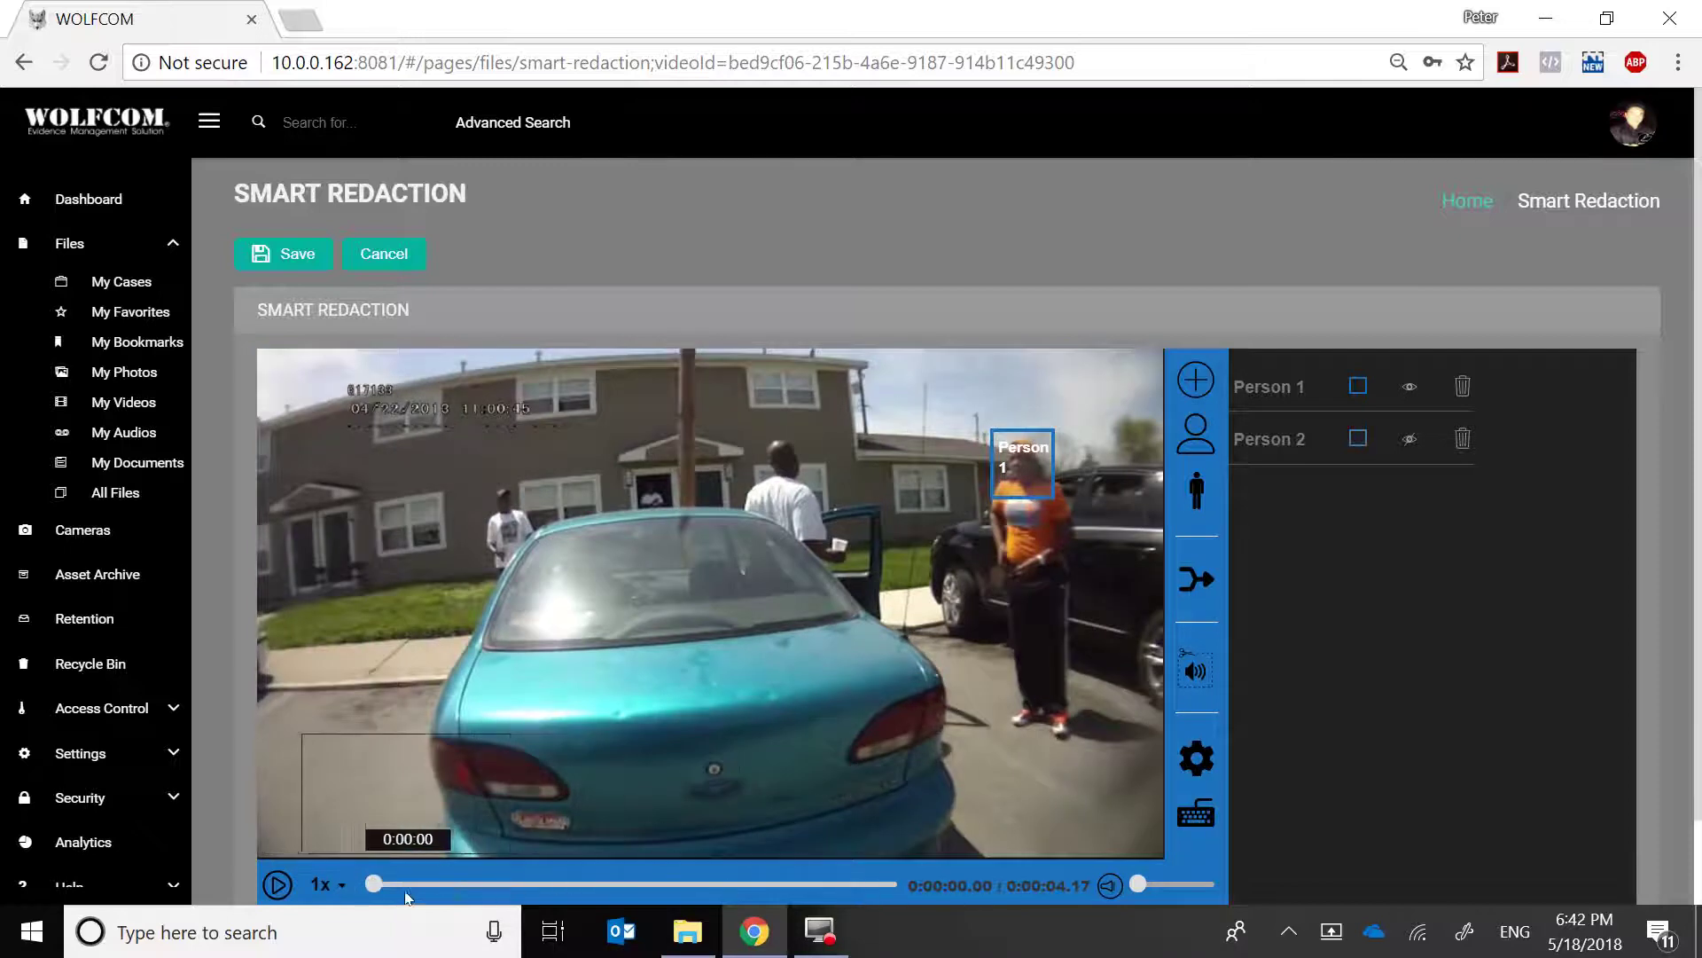
pyautogui.click(1110, 886)
pyautogui.click(1110, 886)
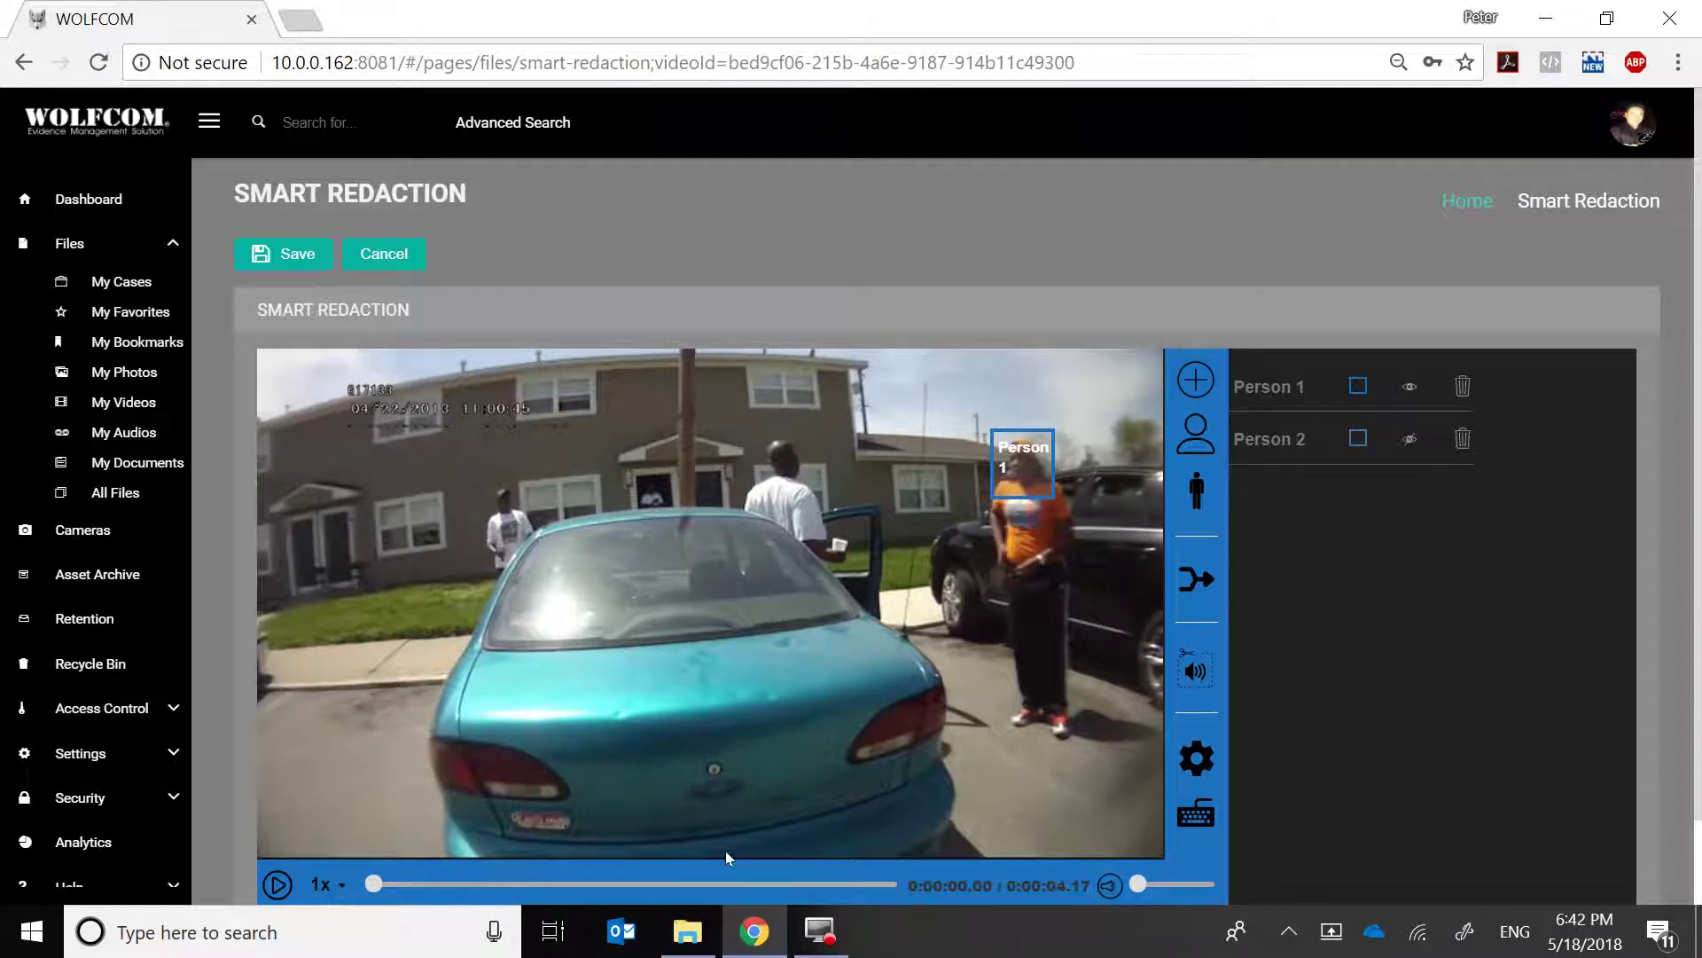
pyautogui.click(278, 885)
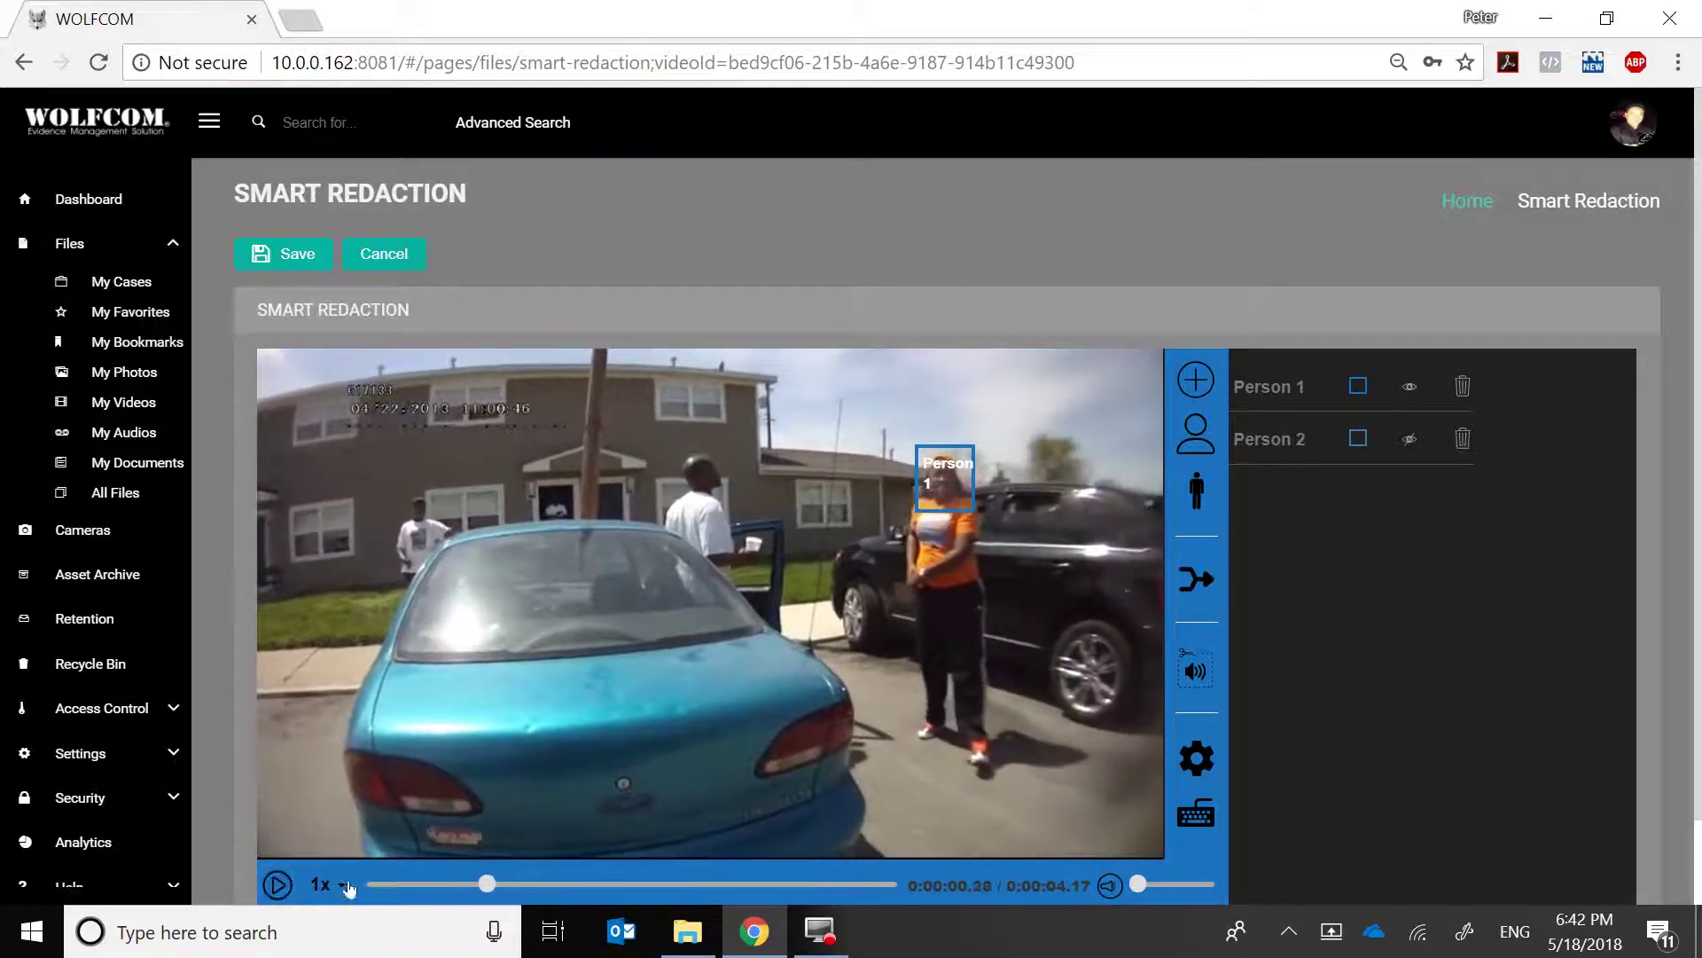
pyautogui.click(367, 885)
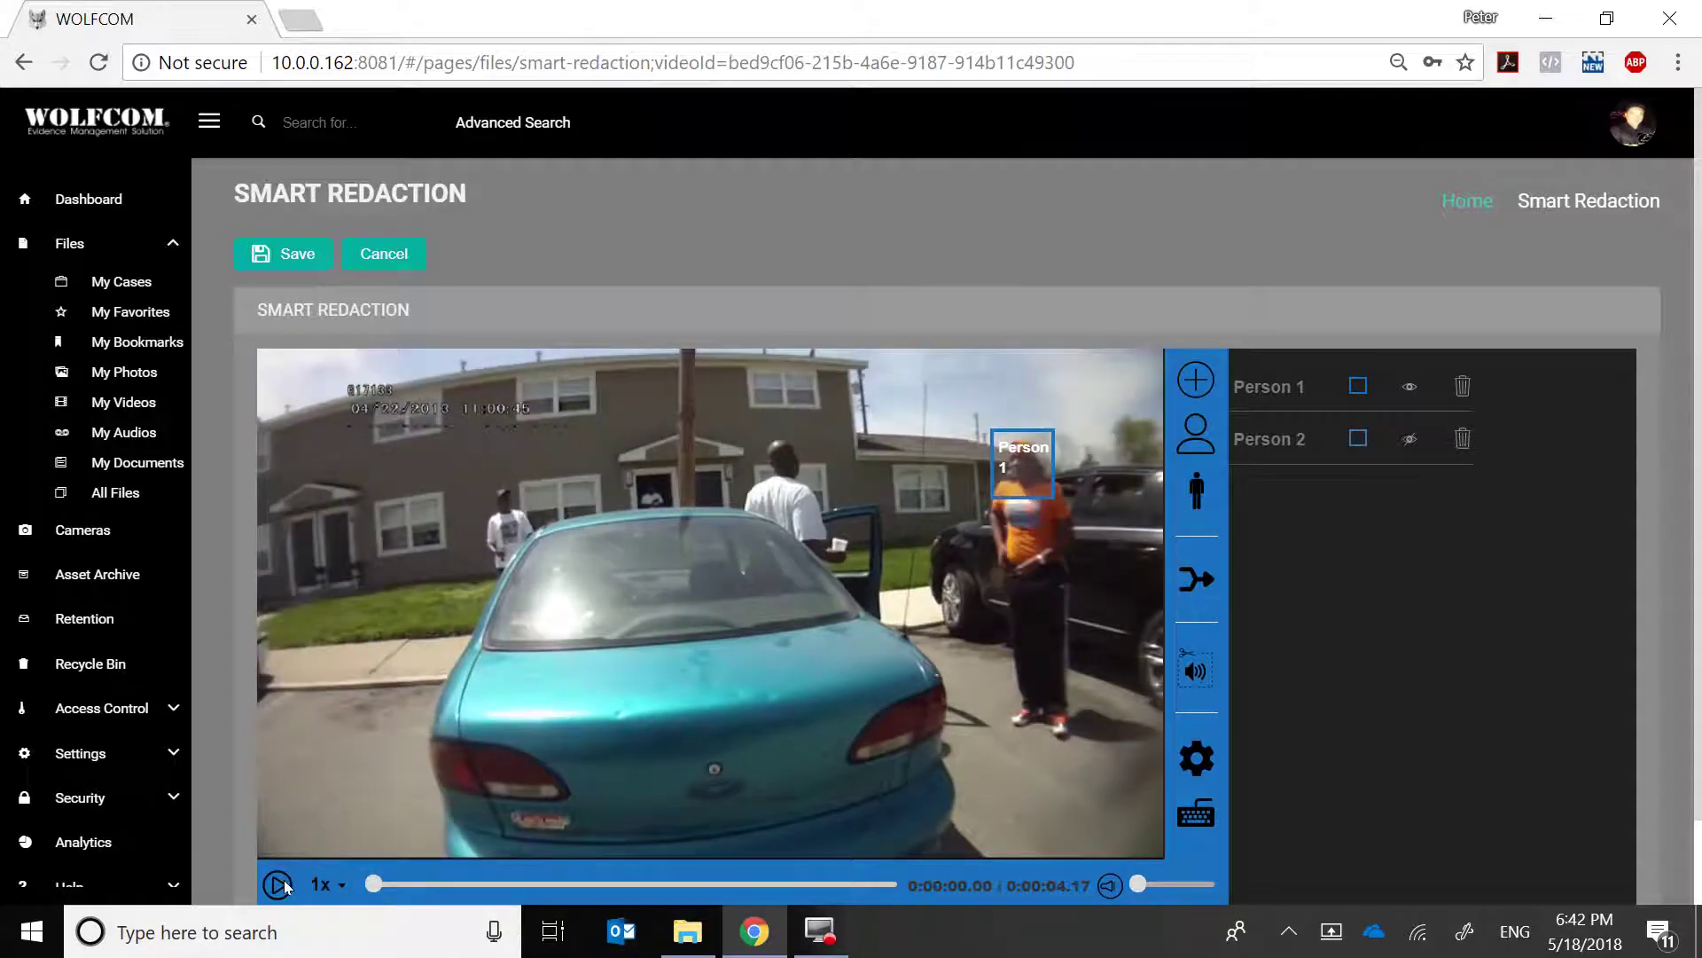
pyautogui.click(278, 884)
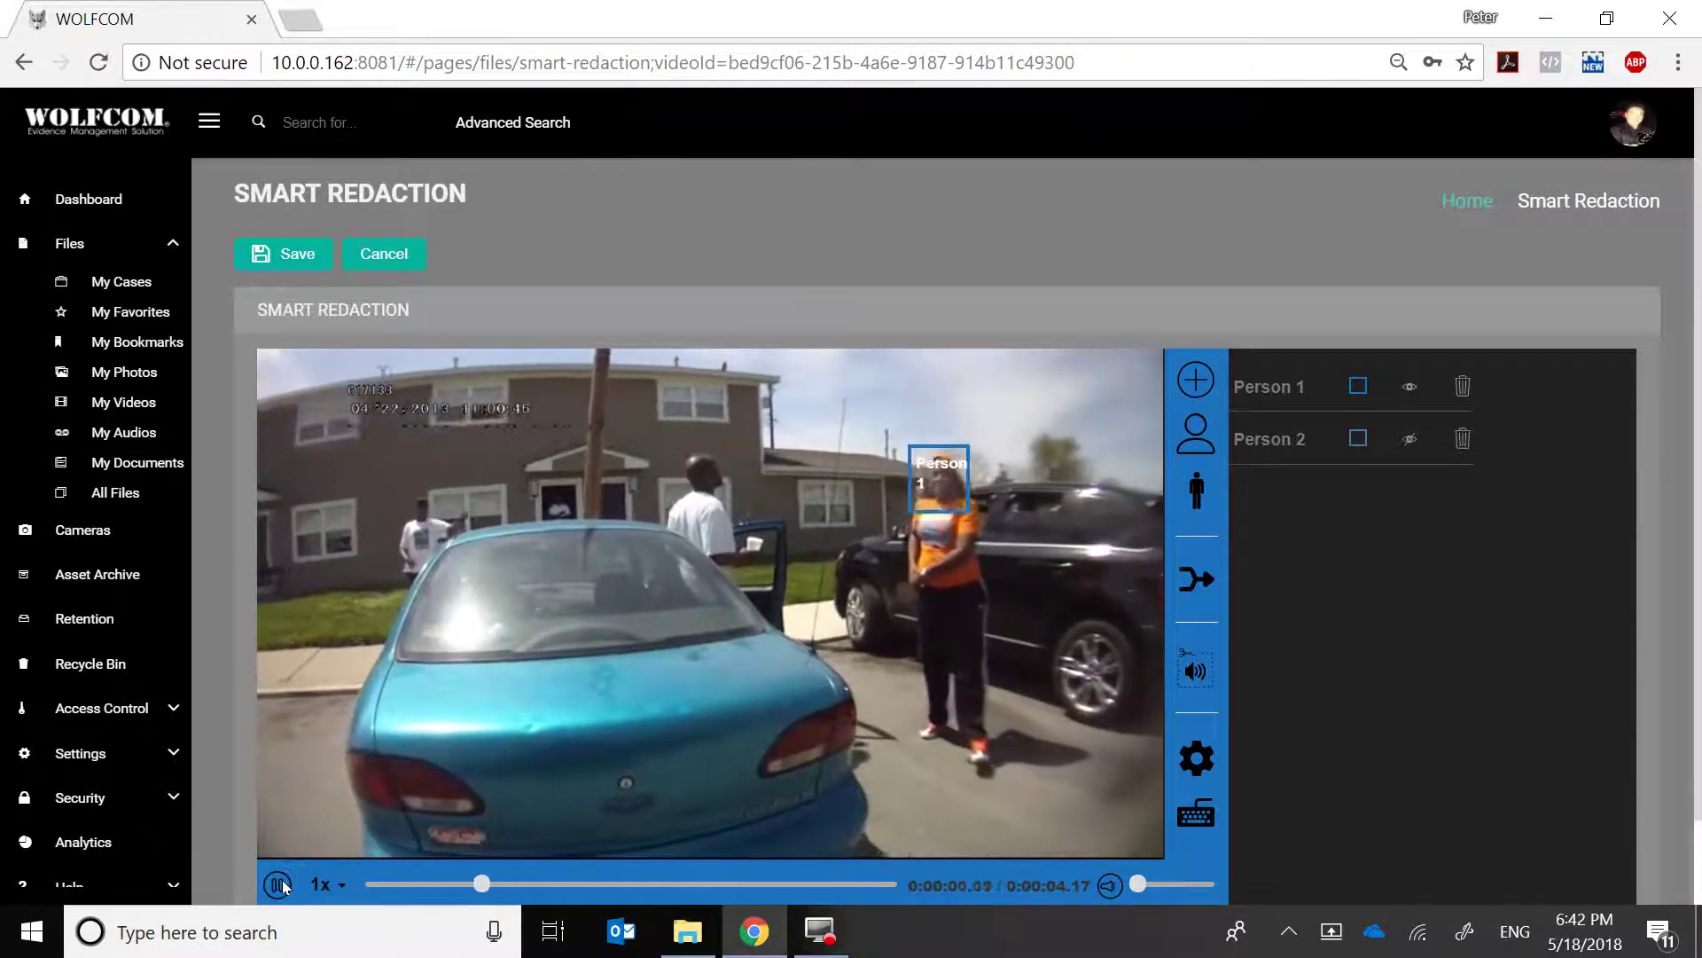
pyautogui.click(280, 885)
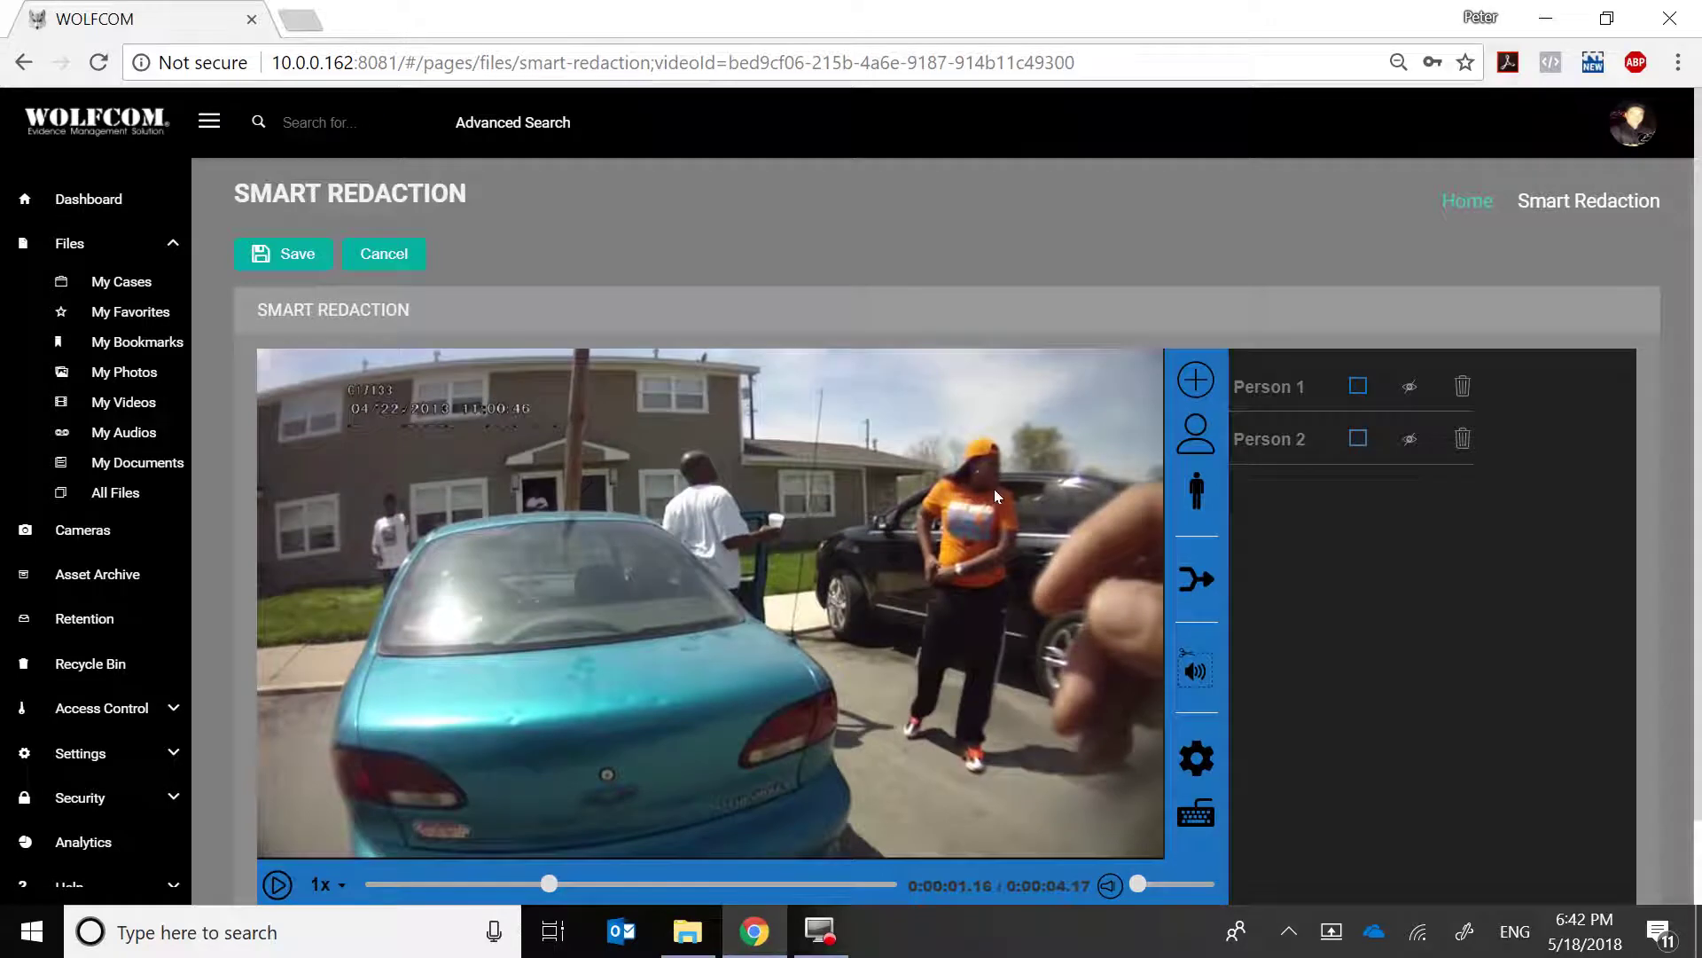
pyautogui.click(278, 885)
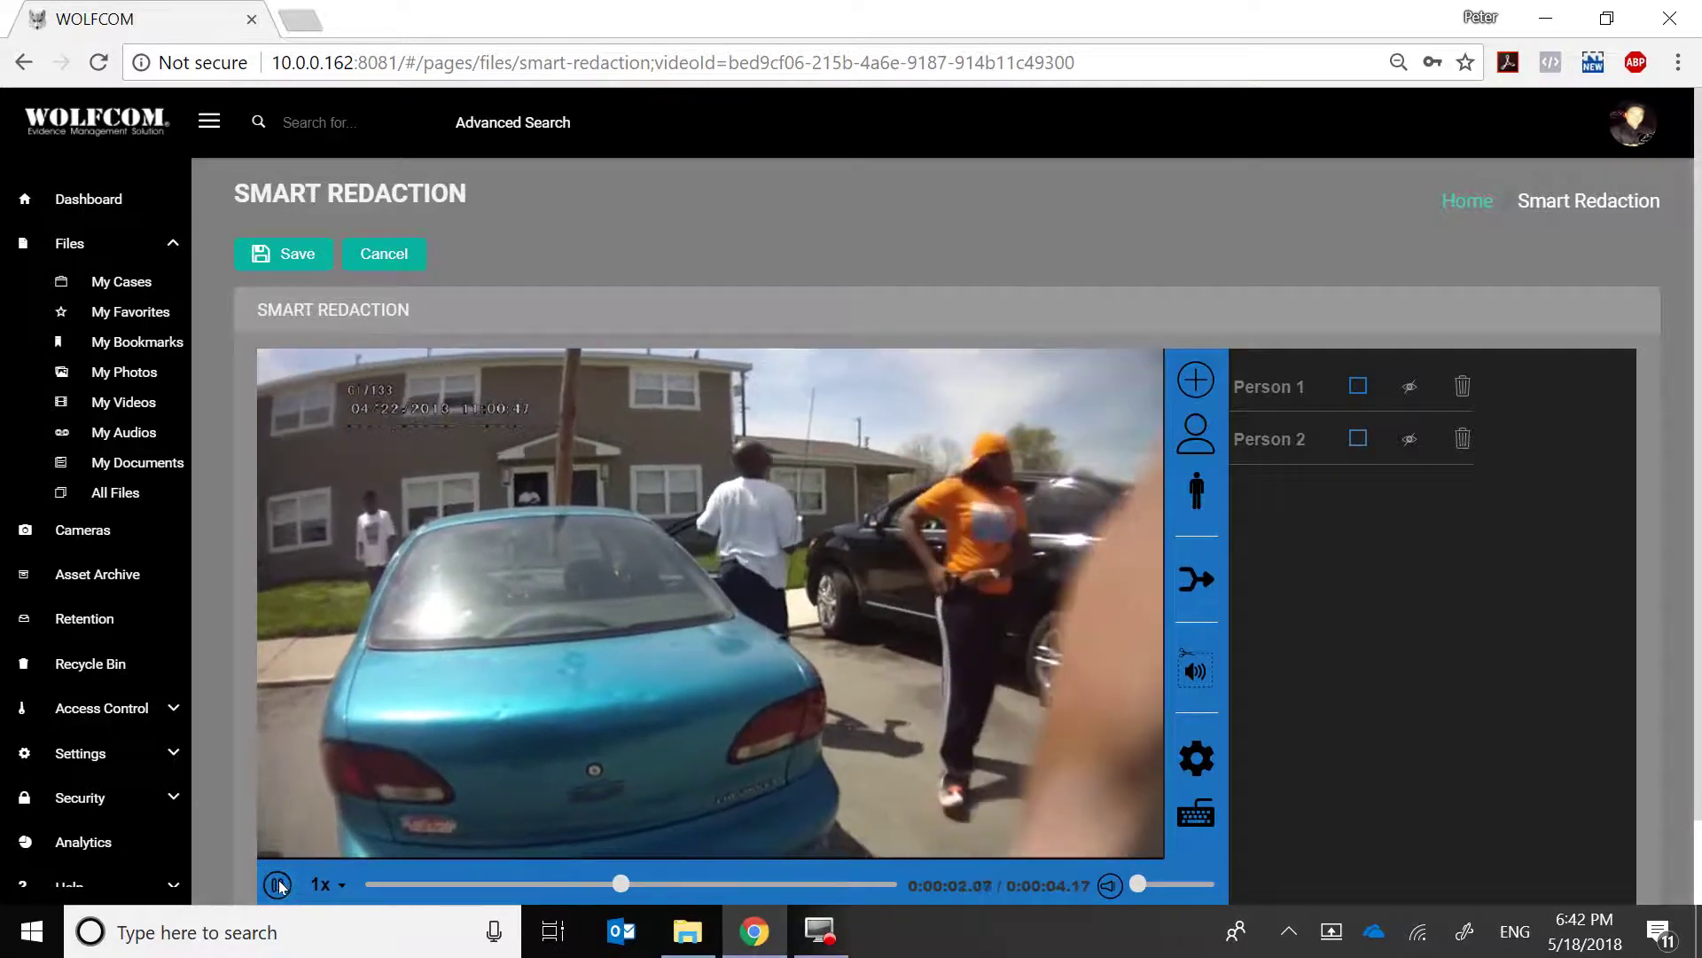
pyautogui.click(280, 885)
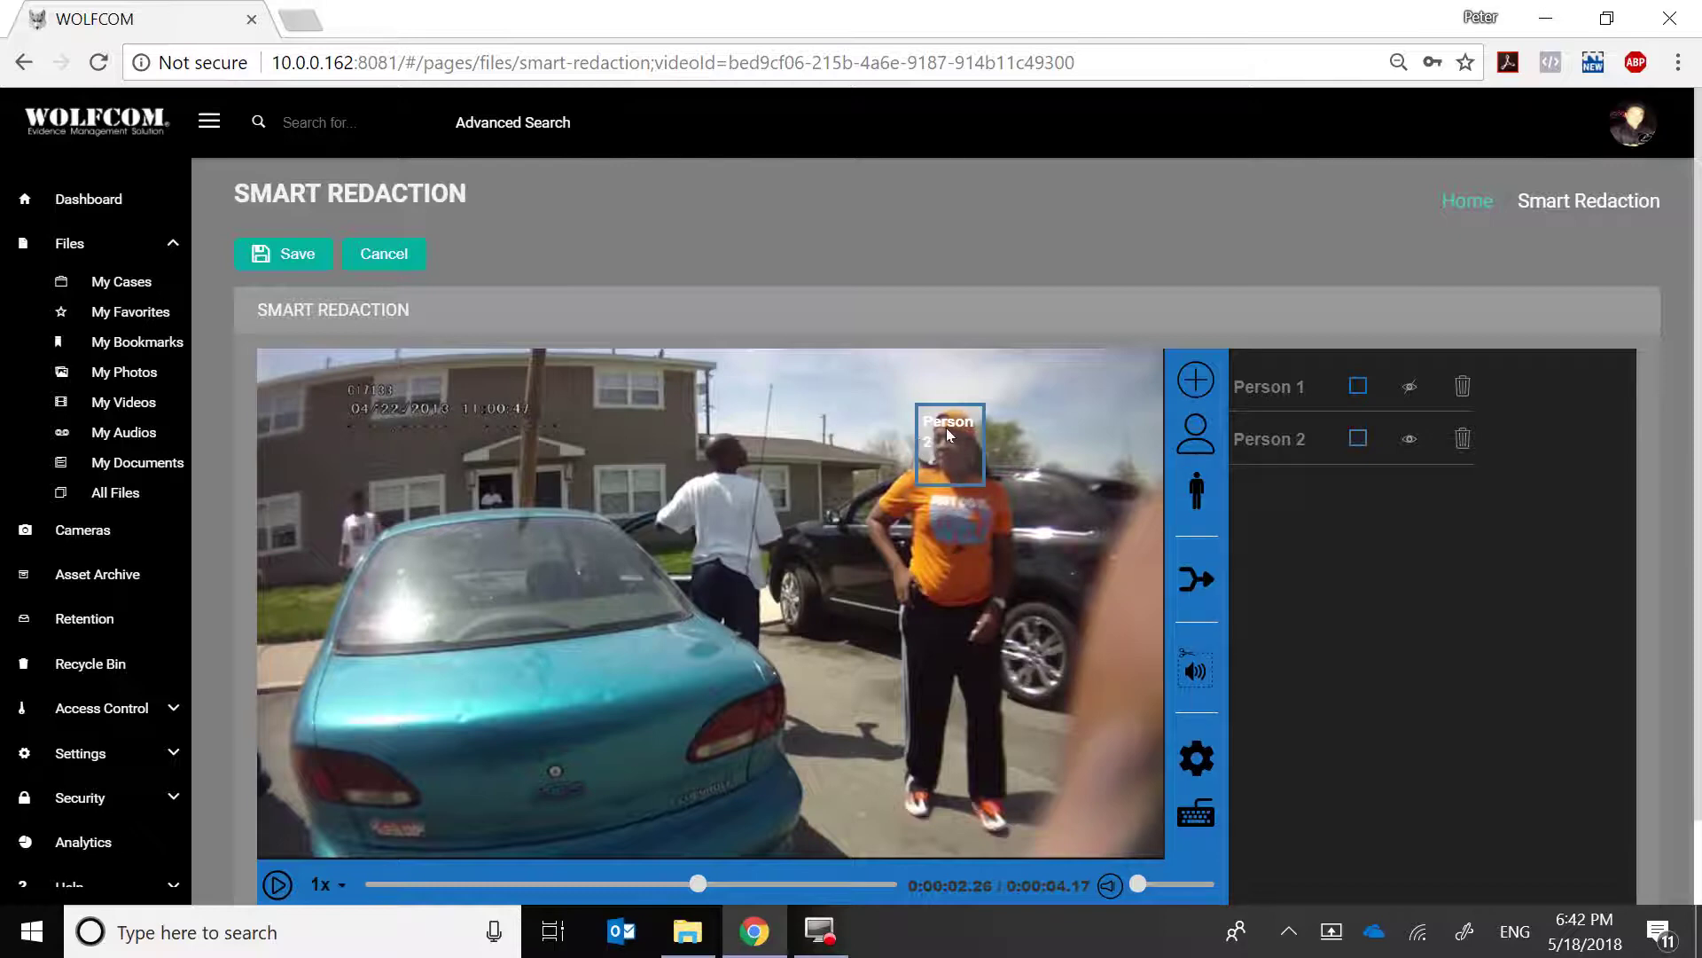
# Merge the Person 2 face track into Person 1, leaving one tracked face
pyautogui.click(1197, 583)
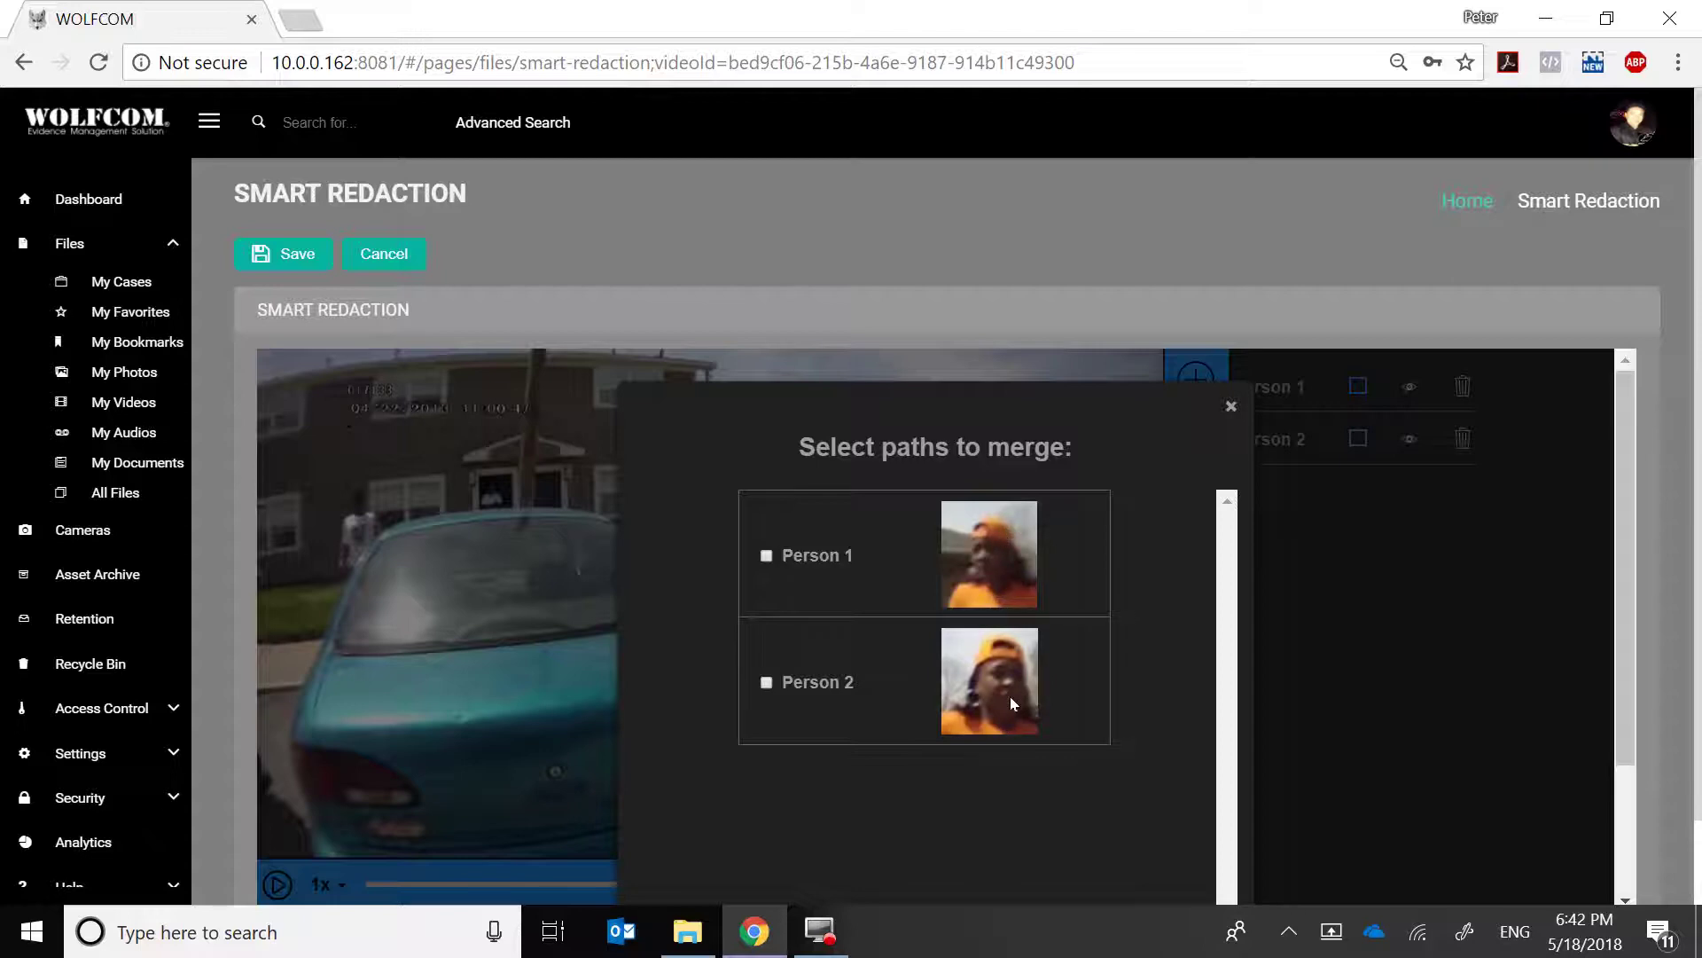
pyautogui.click(767, 556)
pyautogui.click(768, 683)
pyautogui.scroll(-4, 1091, 609)
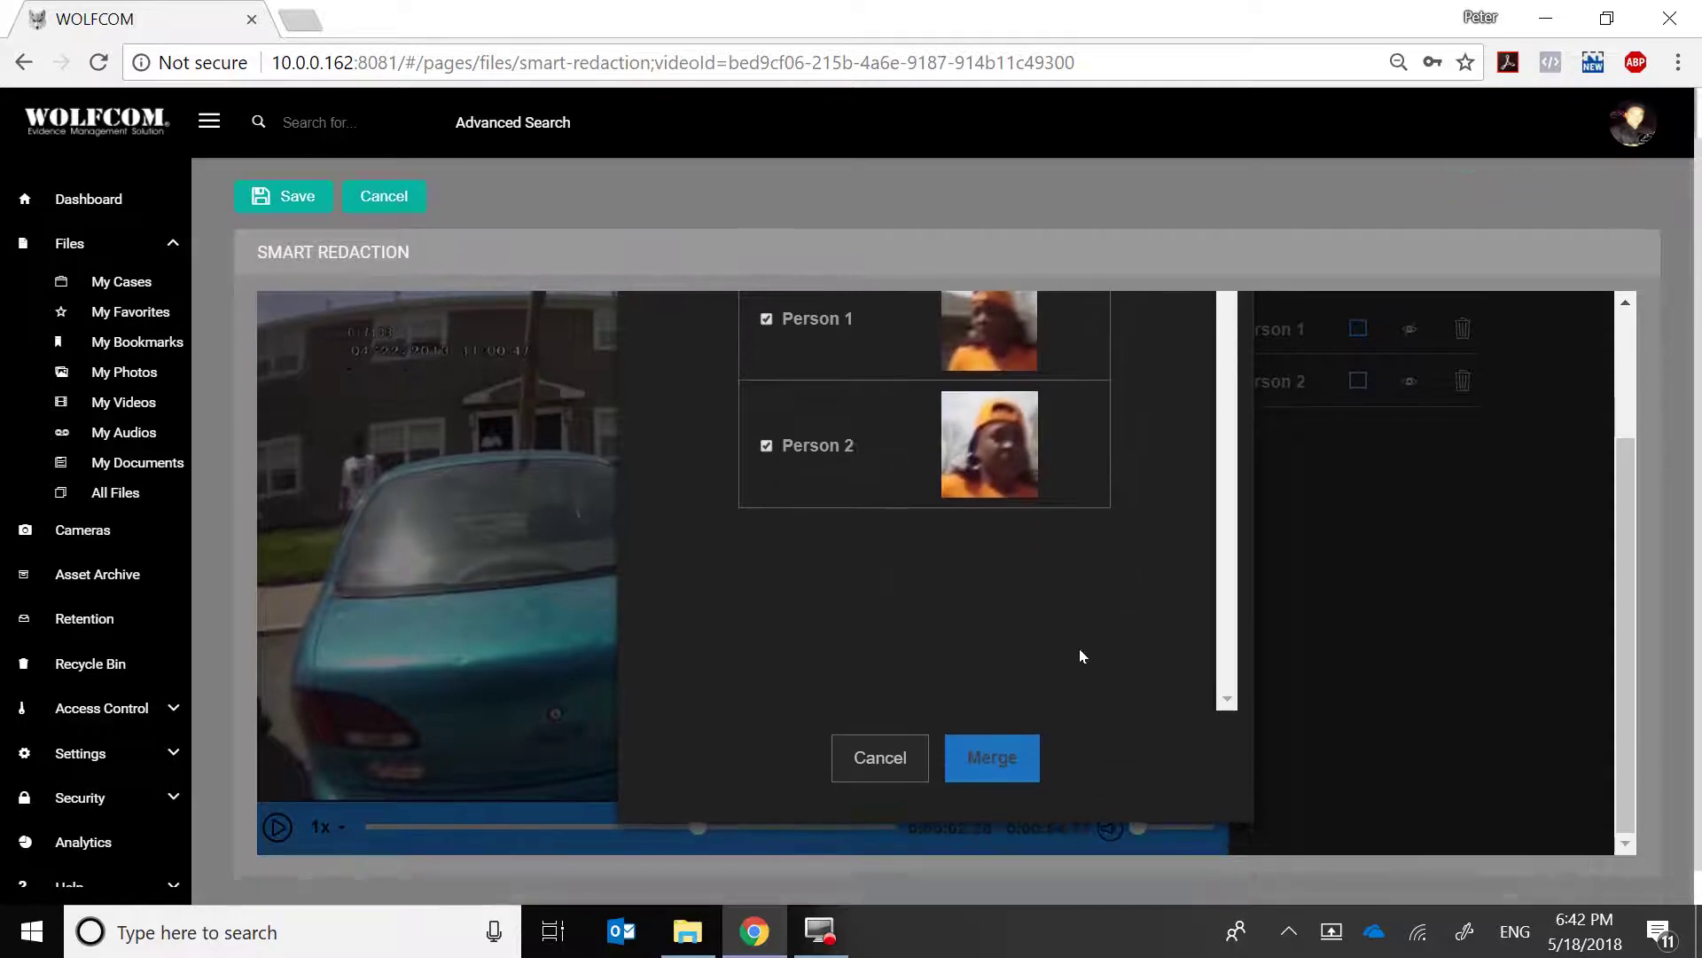
pyautogui.scroll(-1, 1080, 656)
pyautogui.click(986, 718)
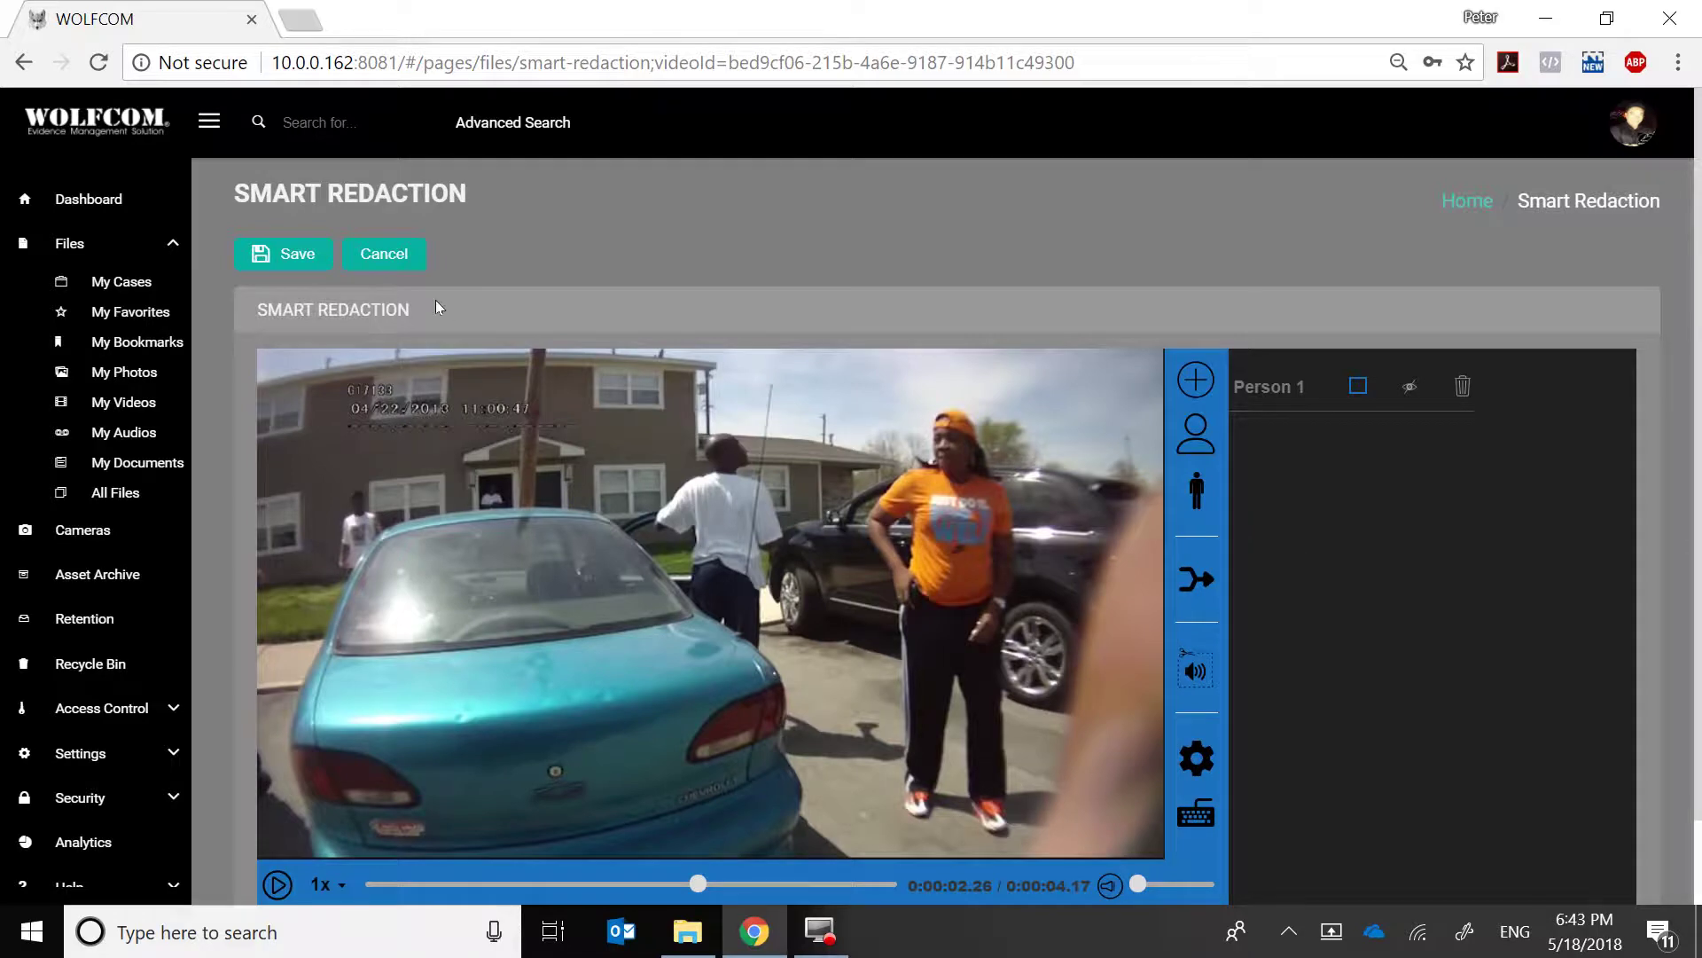
pyautogui.click(302, 257)
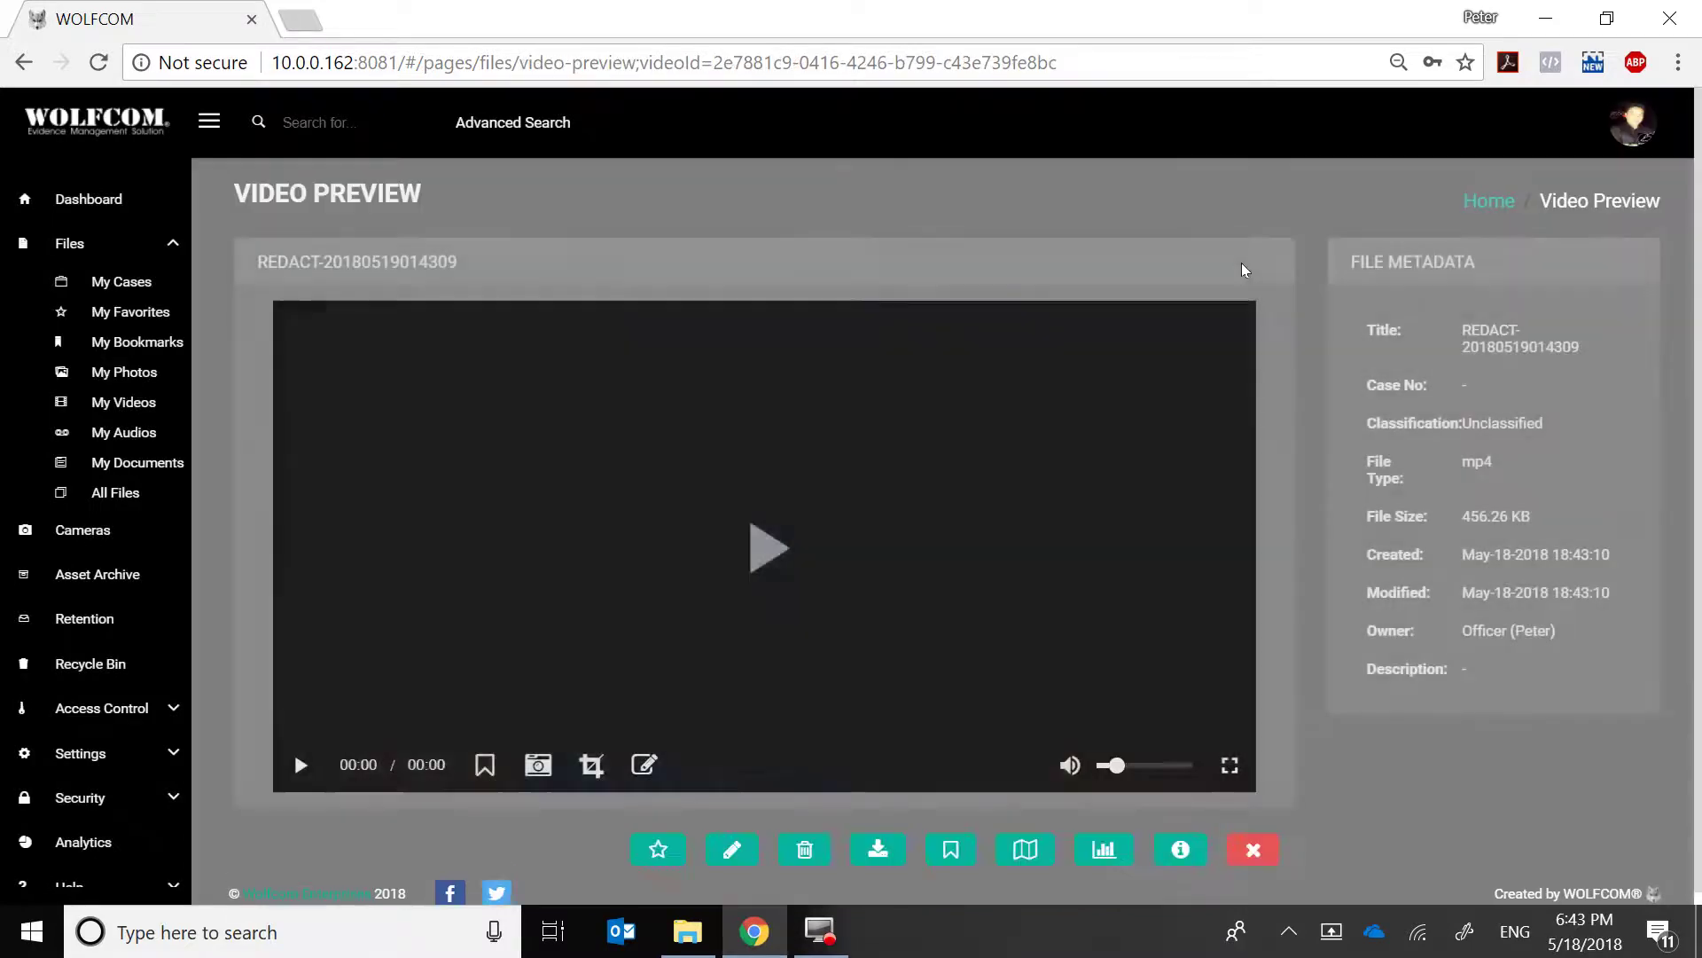
pyautogui.click(770, 548)
pyautogui.click(1070, 764)
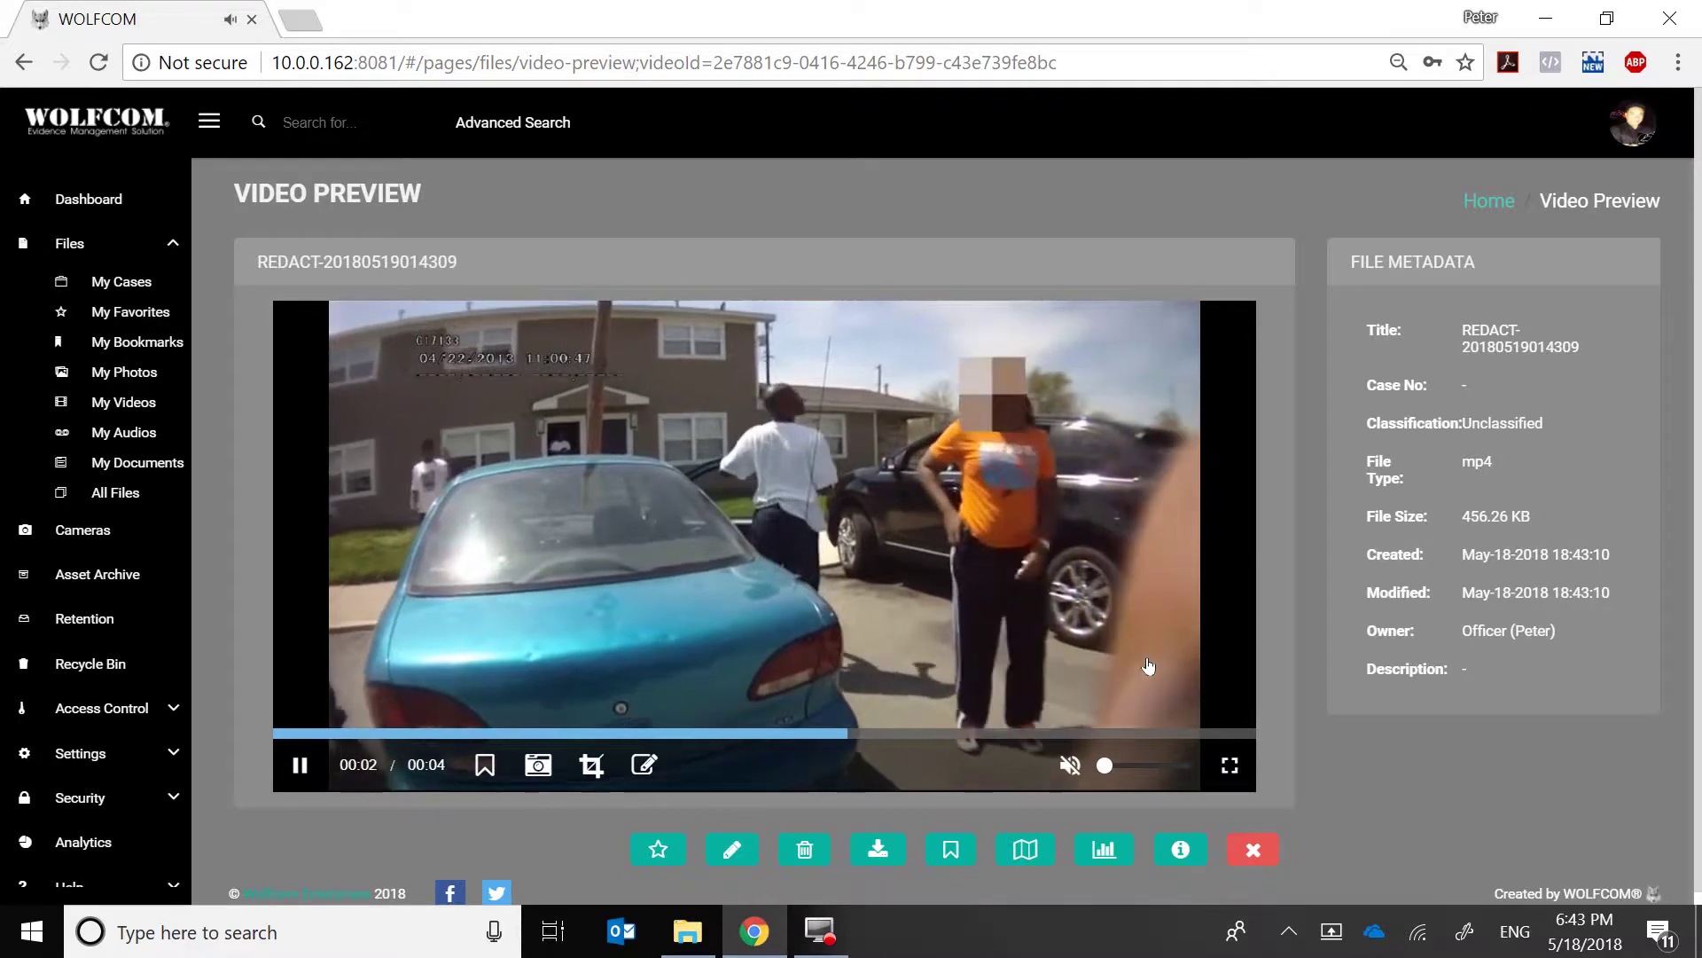
pyautogui.click(300, 764)
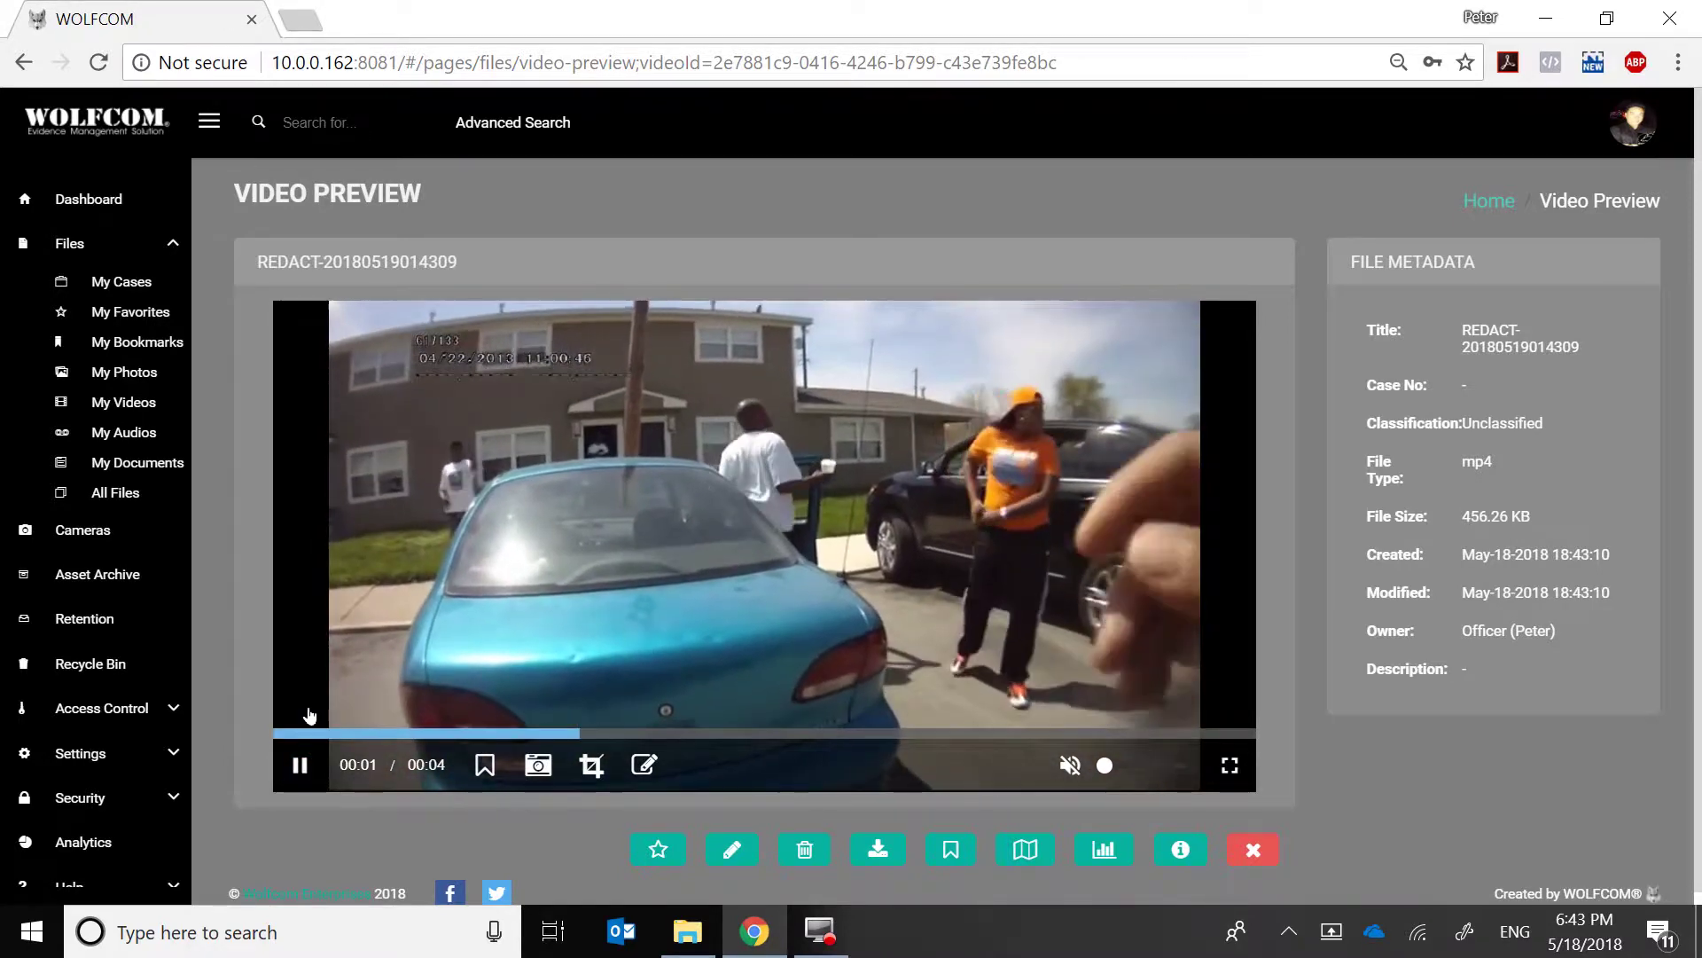